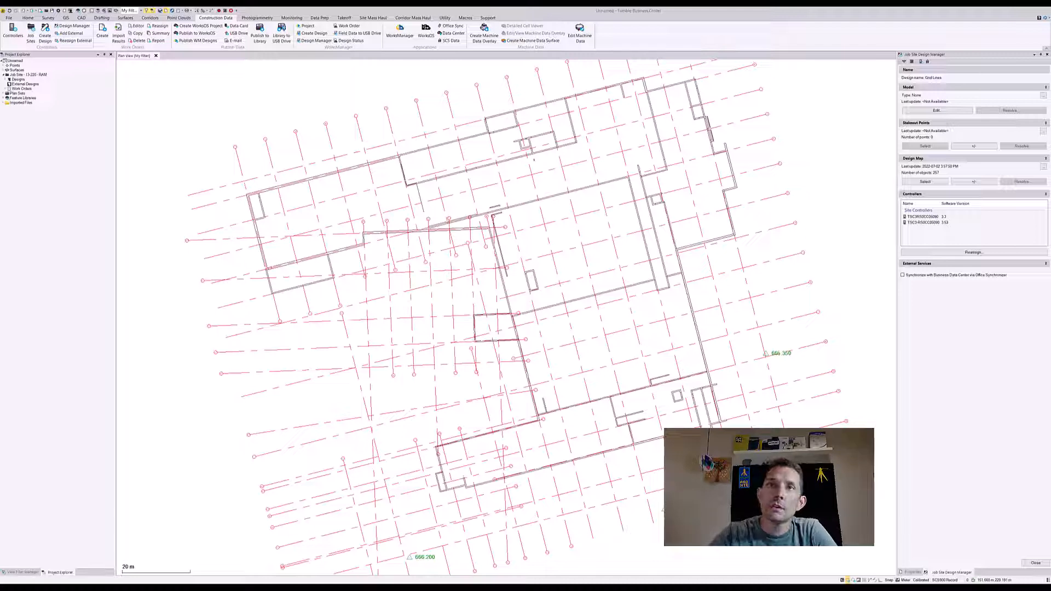
- Start offsetting grid line 5 and assign the offset line to the S-GRID layer by matching the existing grid line
{"action": "left_click", "coordinate": [6, 80]}
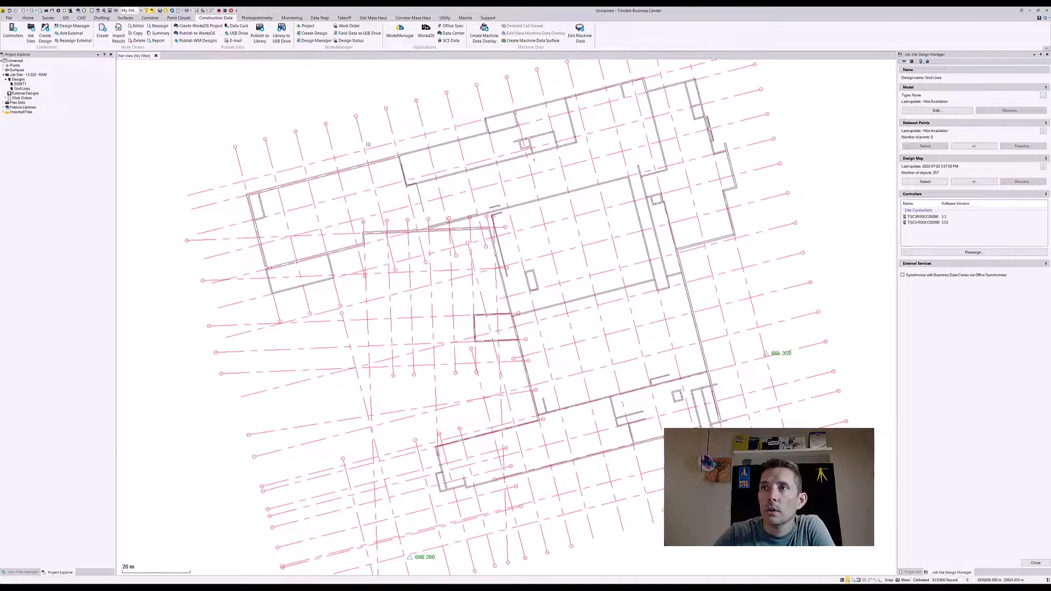
{"action": "scroll", "coordinate": [368, 144], "scroll_direction": "up", "scroll_amount": 4}
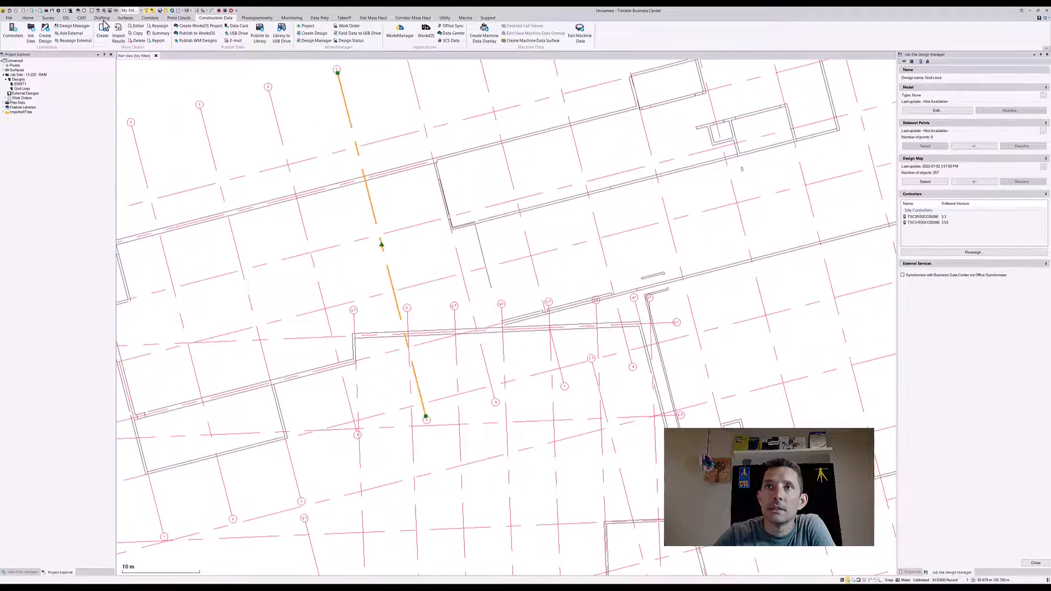
{"action": "scroll", "coordinate": [283, 107], "scroll_direction": "up", "scroll_amount": 2}
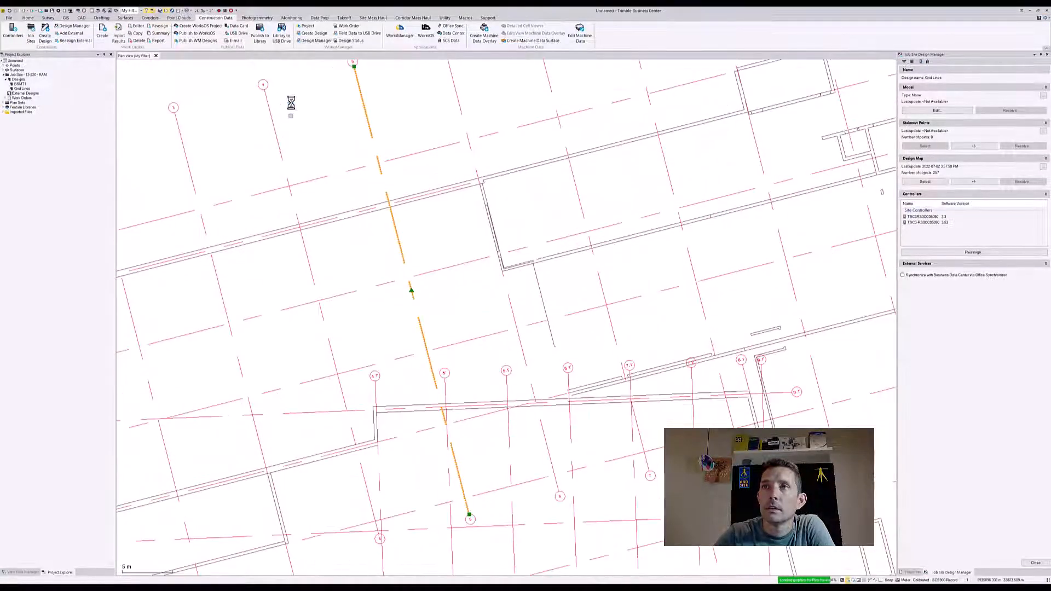
{"action": "scroll", "coordinate": [291, 103], "scroll_direction": "up", "scroll_amount": 3}
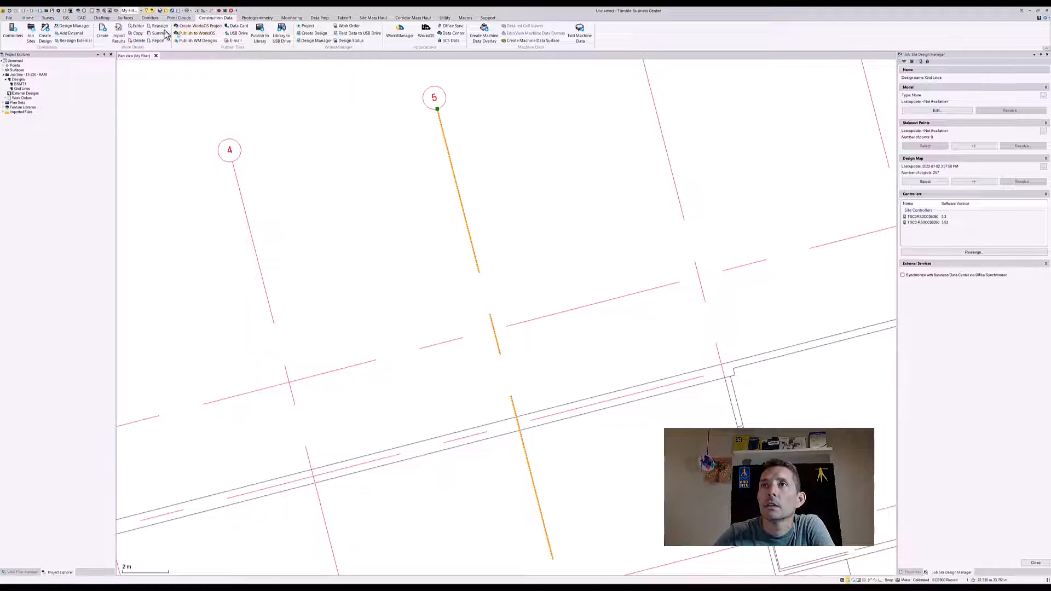
{"action": "left_click", "coordinate": [81, 18]}
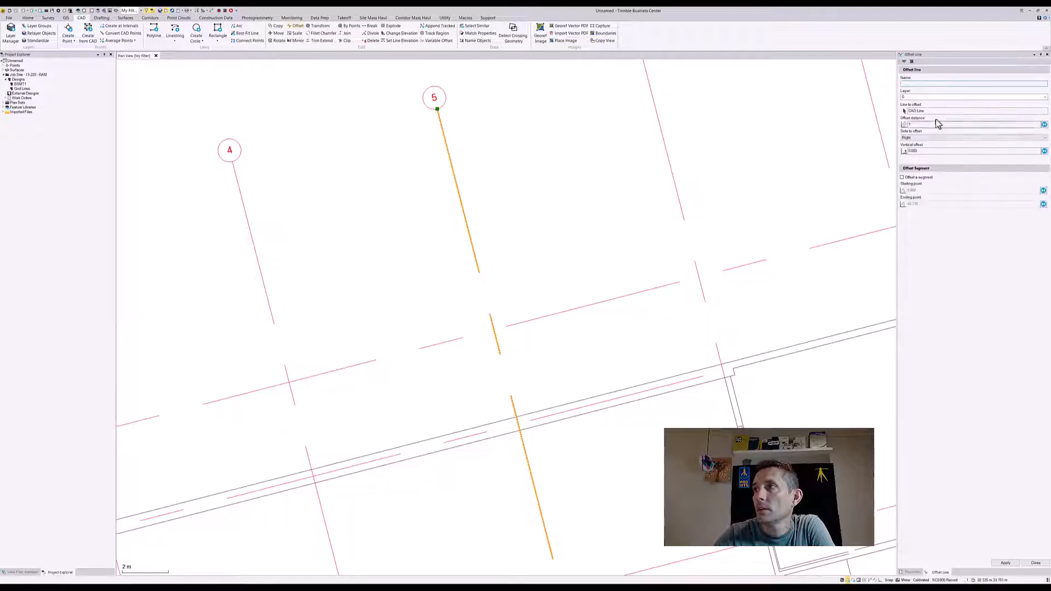
{"action": "left_click", "coordinate": [909, 98]}
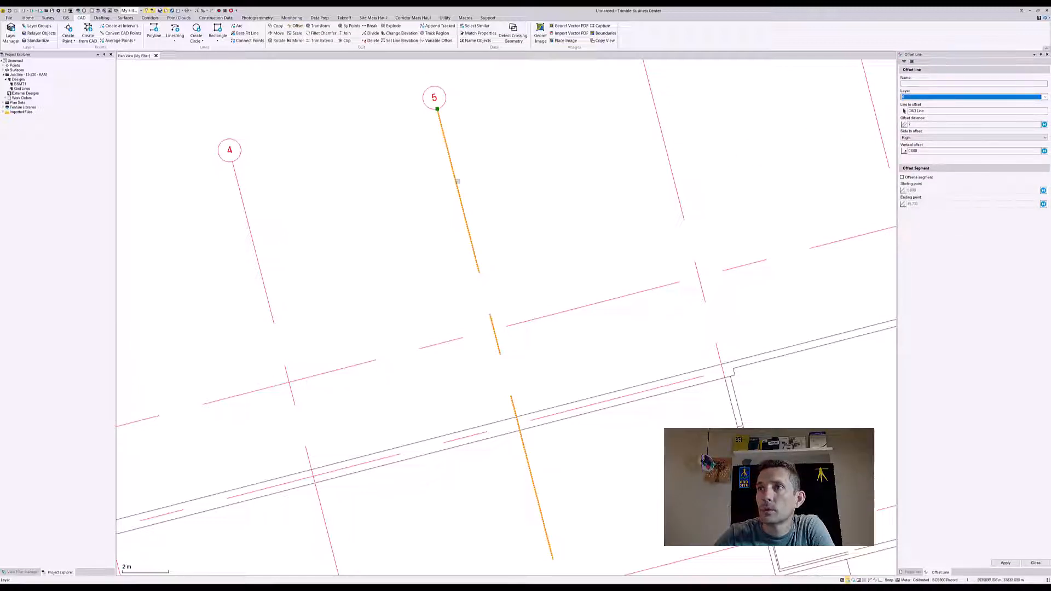
{"action": "left_click", "coordinate": [456, 182]}
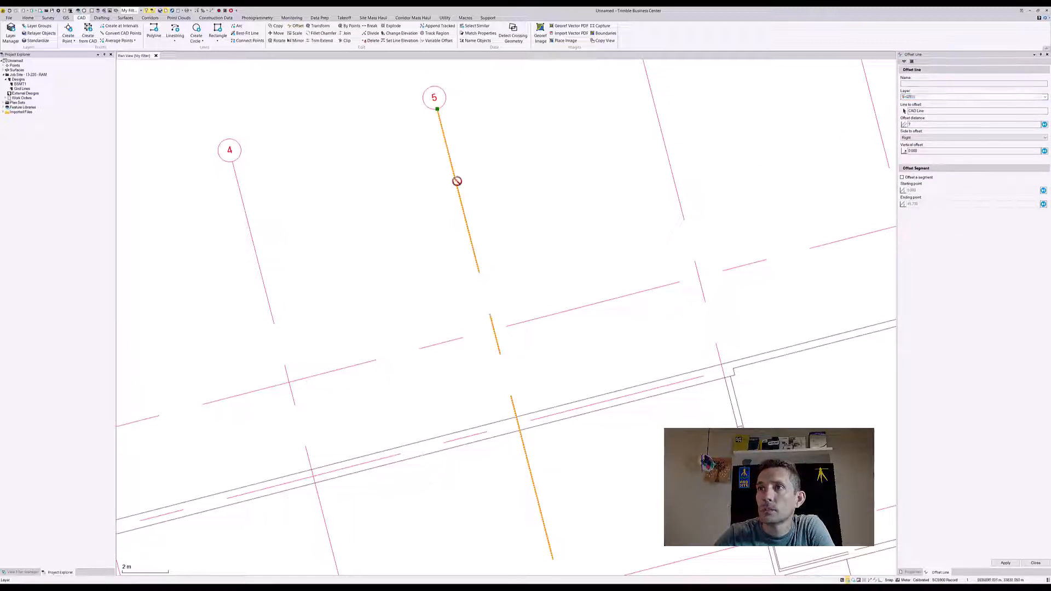
- Offset grid line 5 to the right by 4.575 m, half the distance picked between grid lines 4 and 5
{"action": "left_click", "coordinate": [927, 125]}
{"action": "left_click", "coordinate": [437, 109]}
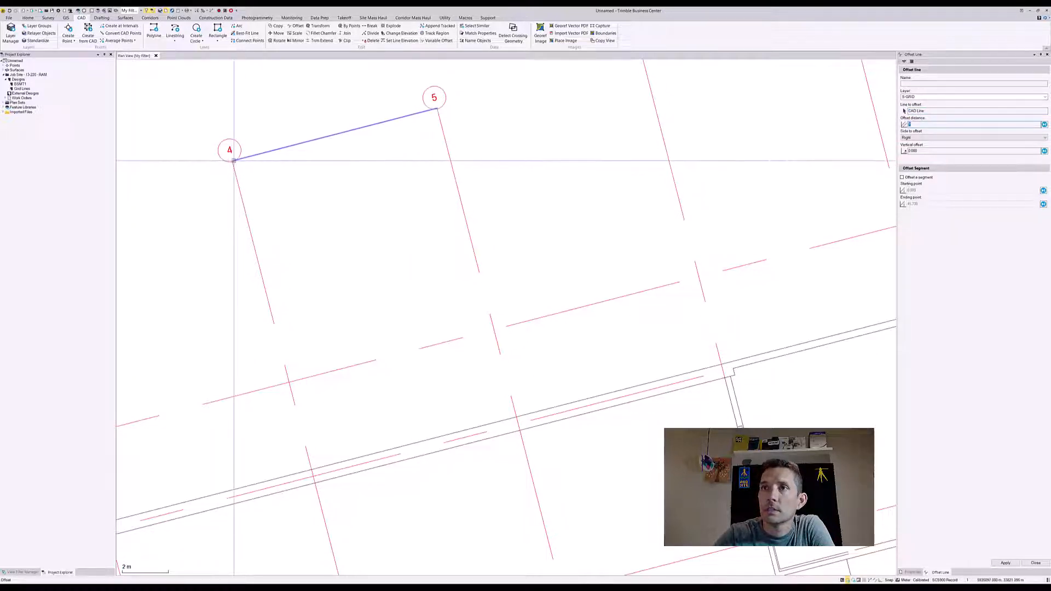
{"action": "left_click", "coordinate": [234, 161]}
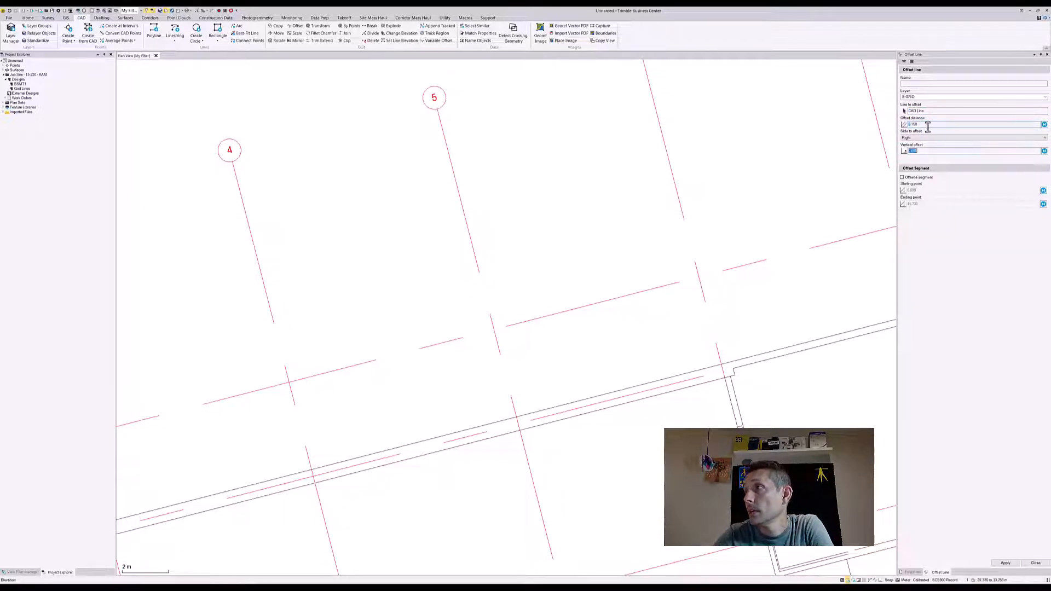
{"action": "left_click_drag", "start_coordinate": [927, 126], "coordinate": [888, 123]}
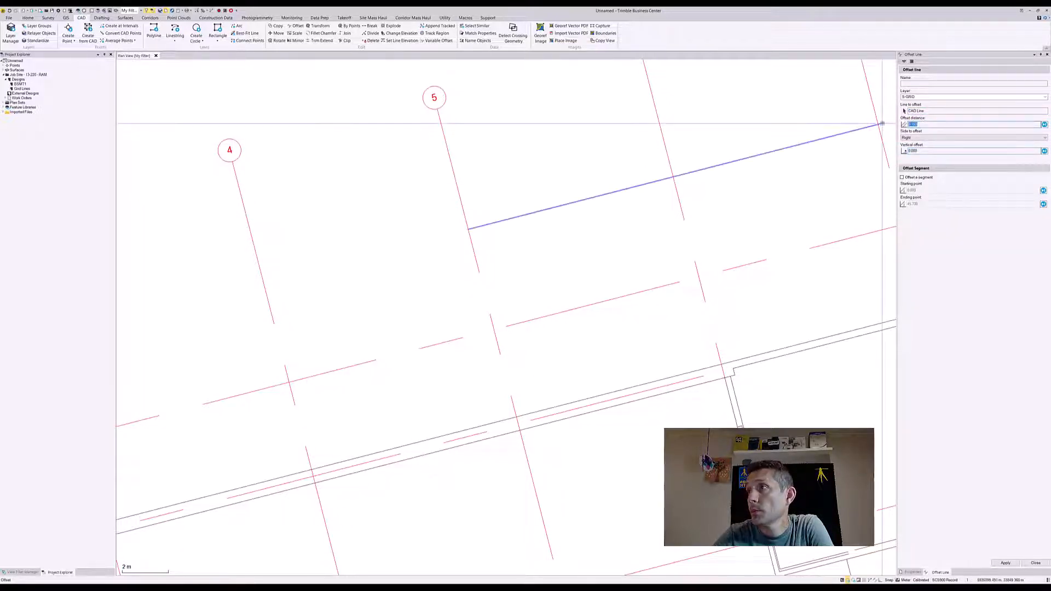
{"action": "left_click", "coordinate": [948, 127]}
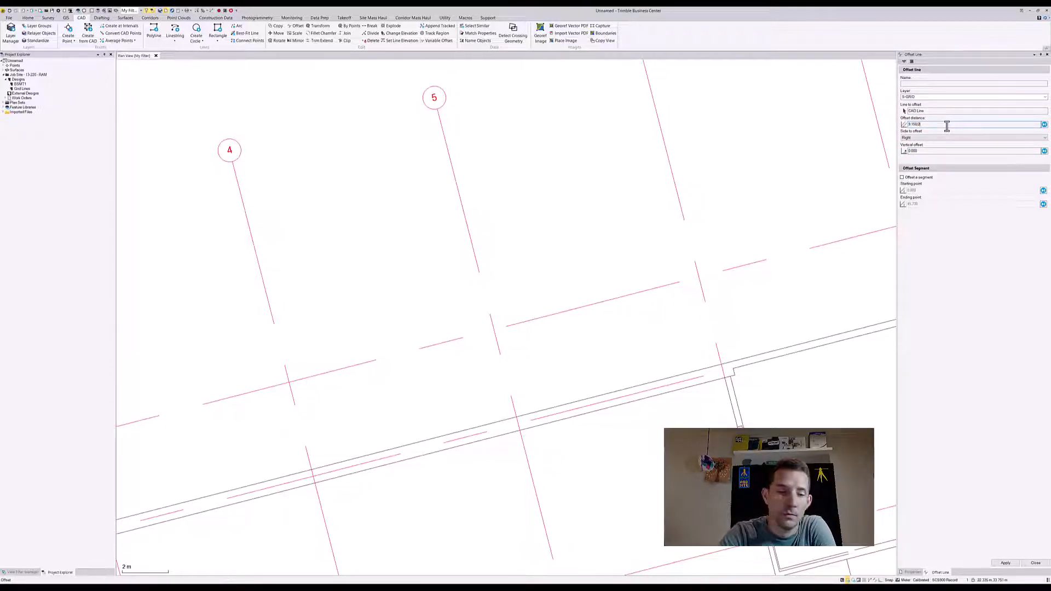
{"action": "key", "text": "Tab"}
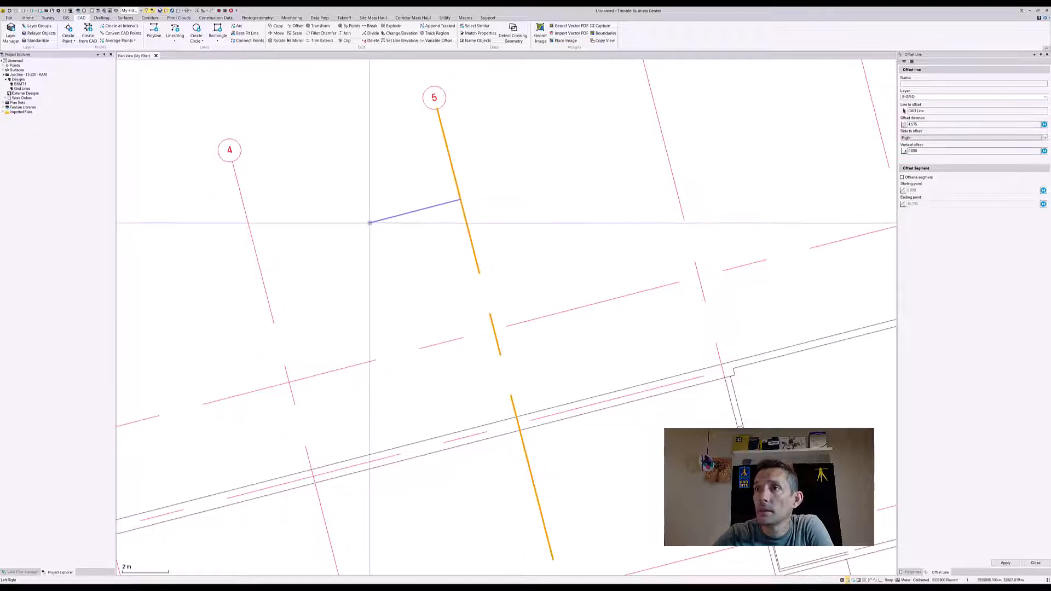
{"action": "key", "text": "Tab"}
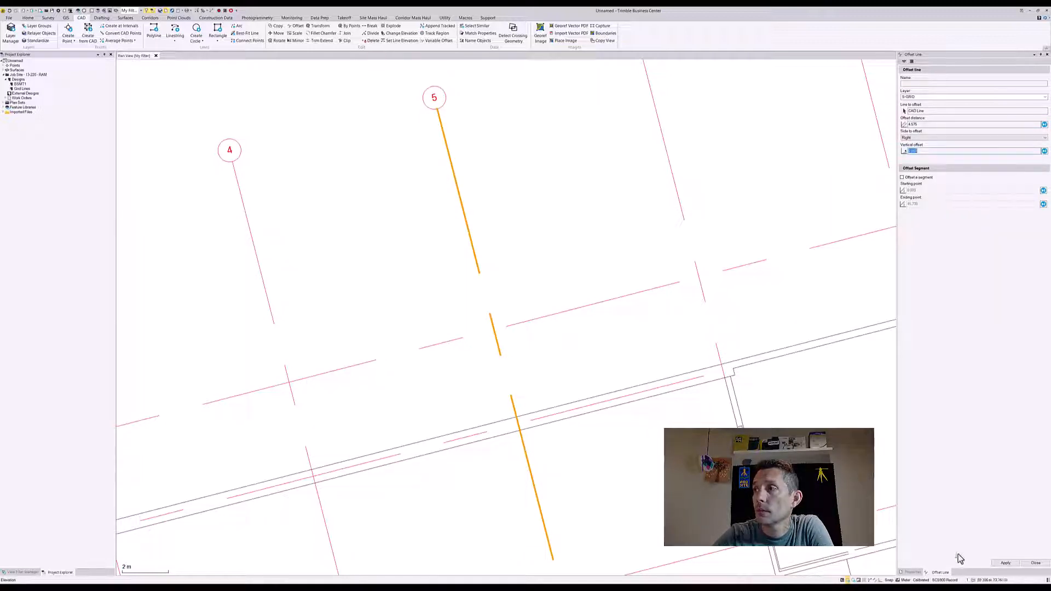
{"action": "left_click", "coordinate": [1005, 564]}
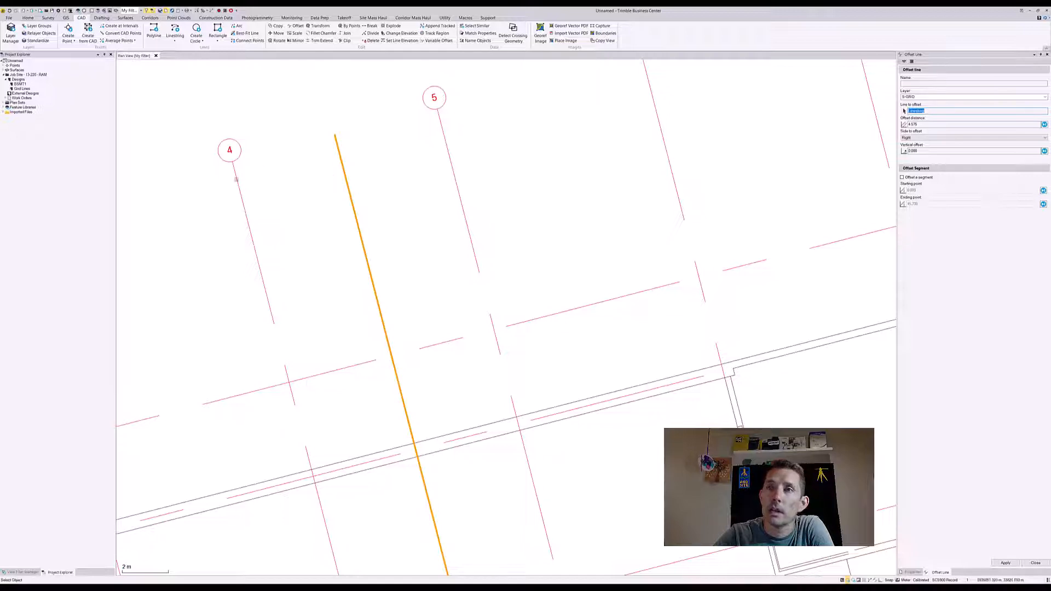
{"action": "left_click", "coordinate": [235, 156]}
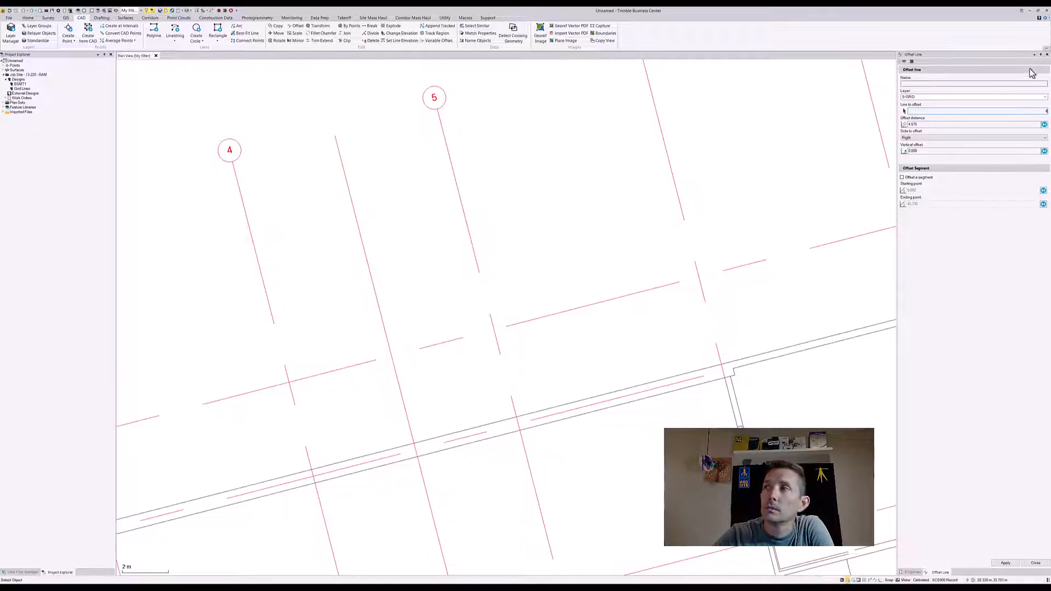
{"action": "left_click", "coordinate": [1047, 55]}
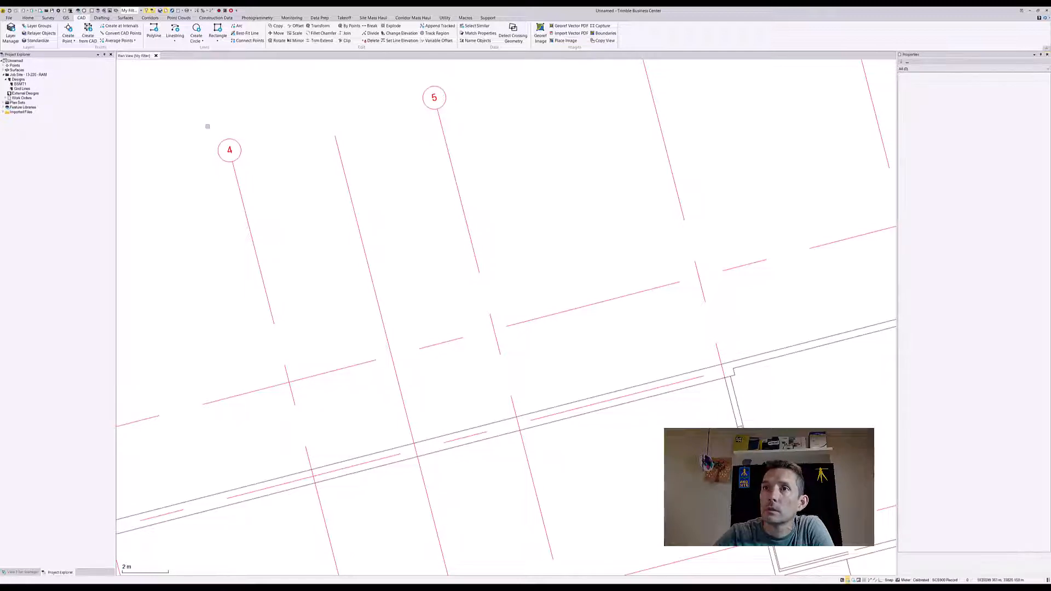
- Copy grid bubble 4 onto the upper end of the new line without relayering, and relabel the copy 4.5
{"action": "left_click", "coordinate": [245, 151]}
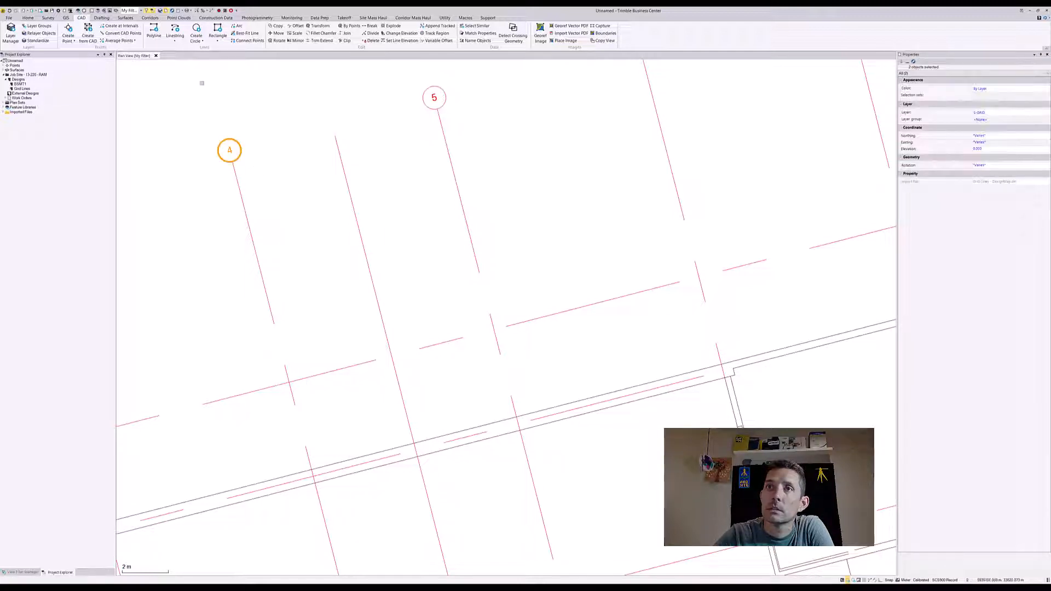
{"action": "left_click", "coordinate": [277, 27]}
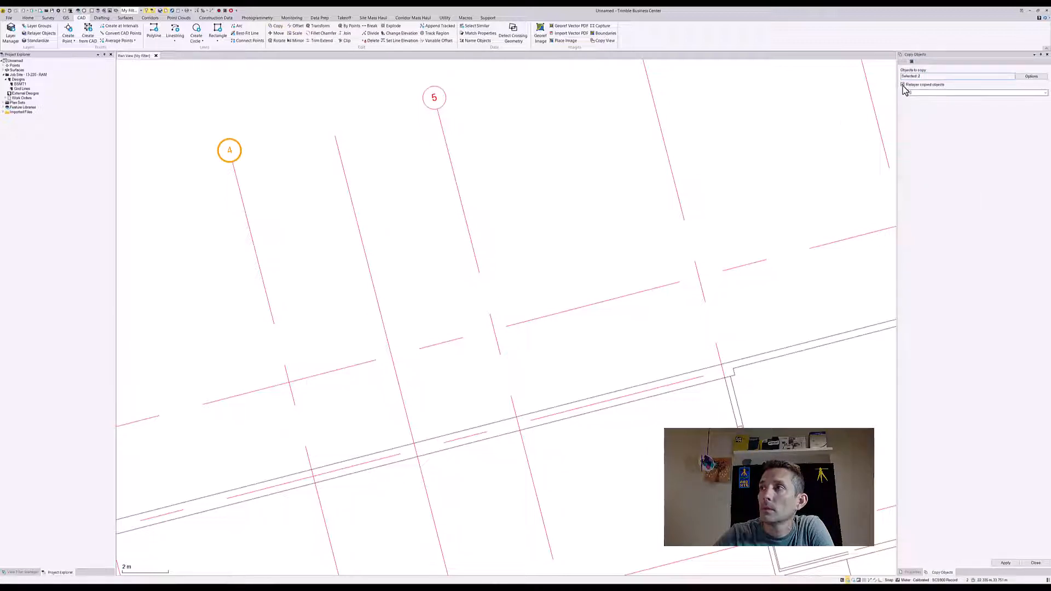
{"action": "left_click", "coordinate": [903, 84]}
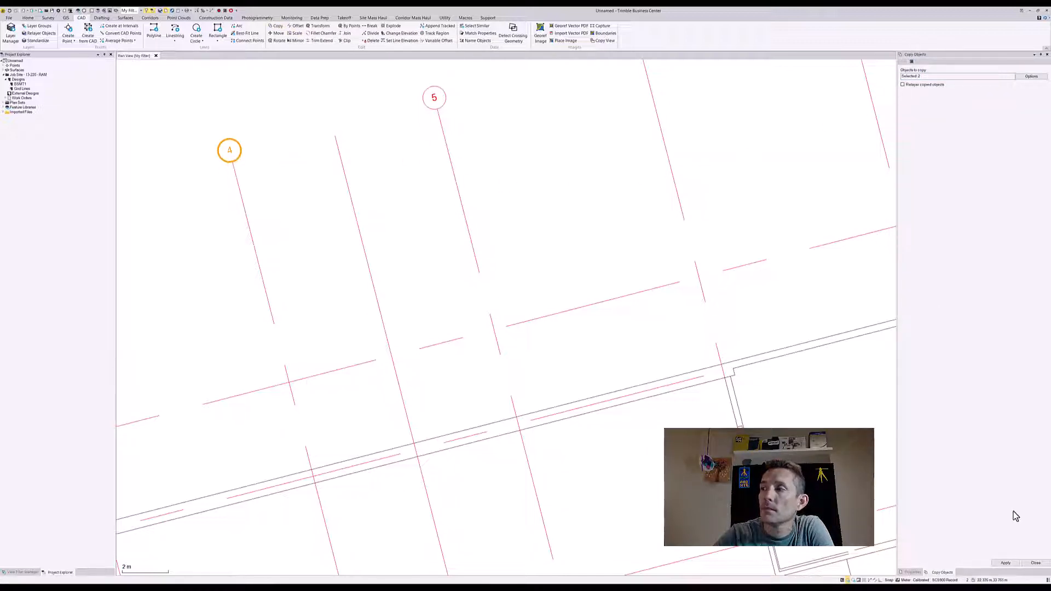
{"action": "key", "text": "Return"}
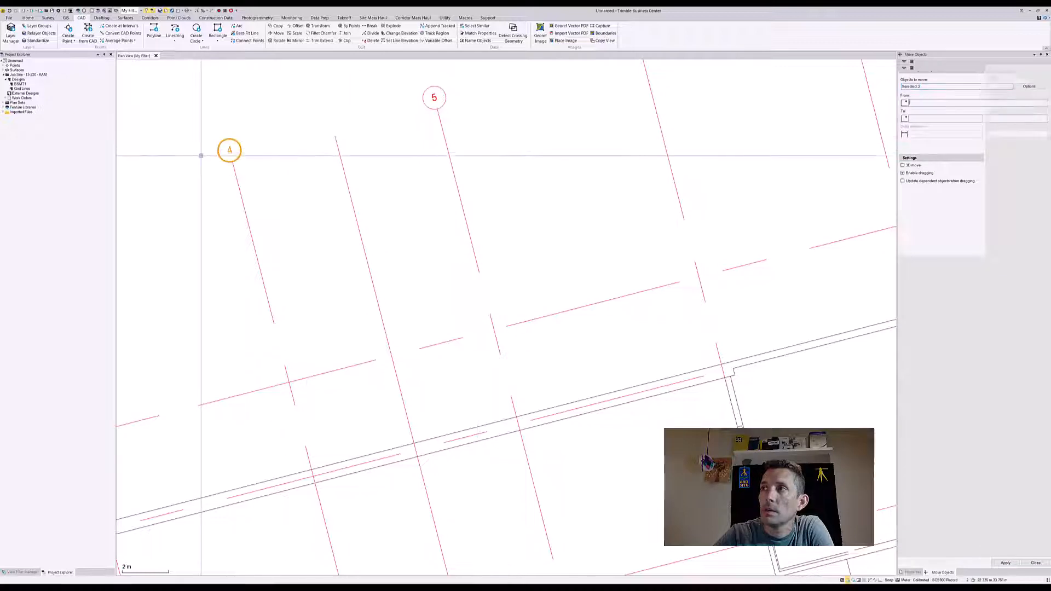
{"action": "left_click", "coordinate": [232, 160]}
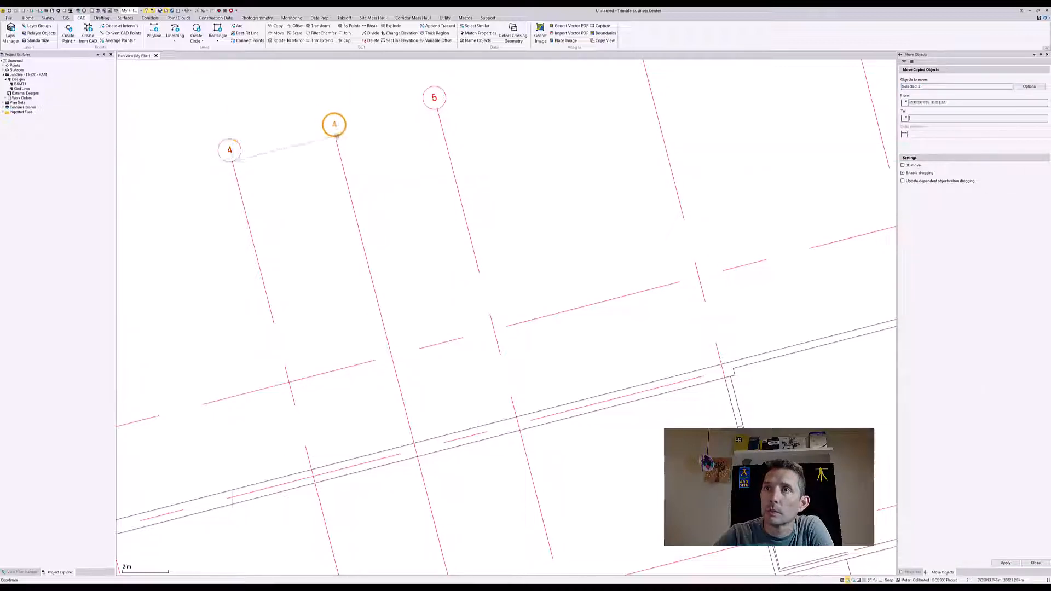
{"action": "left_click", "coordinate": [335, 134]}
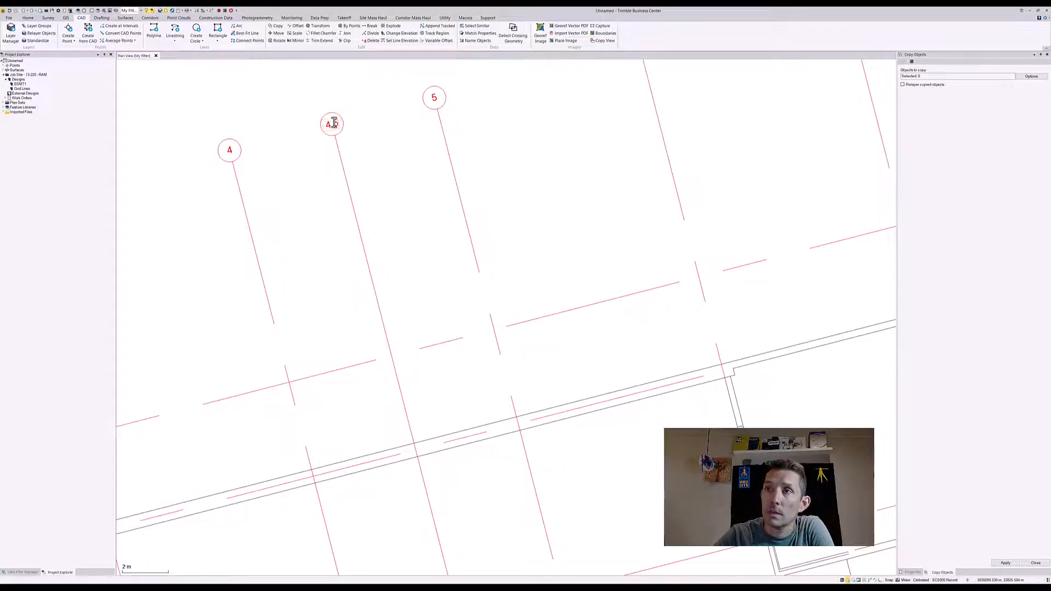
- Delete the short line crossing the wall just right of the wall corner, at the second of the two cross lines
{"action": "scroll", "coordinate": [369, 121], "scroll_direction": "down", "scroll_amount": 5}
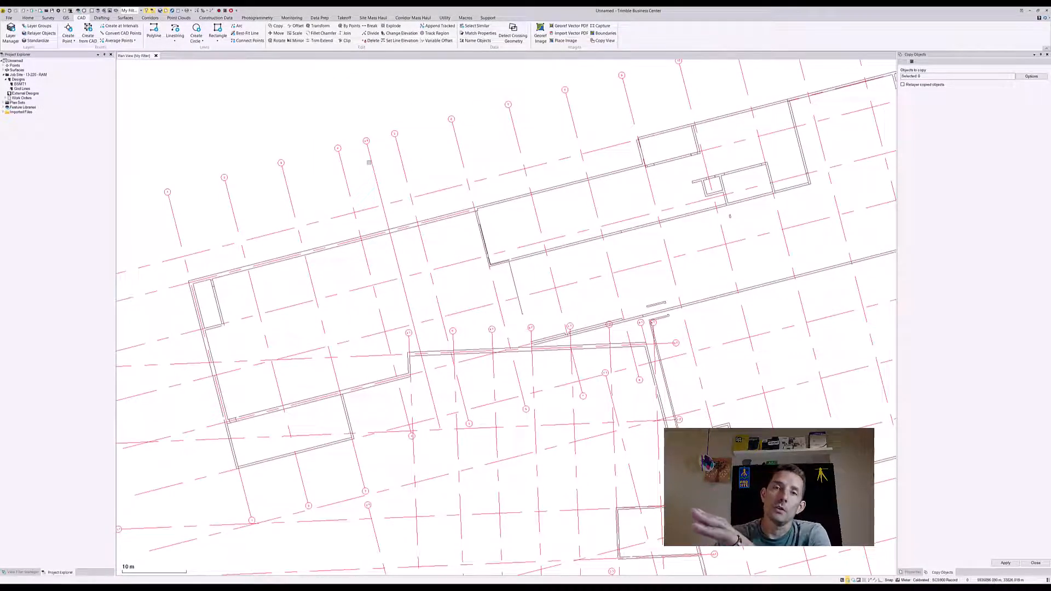
{"action": "scroll", "coordinate": [334, 285], "scroll_direction": "down", "scroll_amount": 1}
{"action": "middle_click_drag", "start_coordinate": [249, 275], "coordinate": [326, 211]}
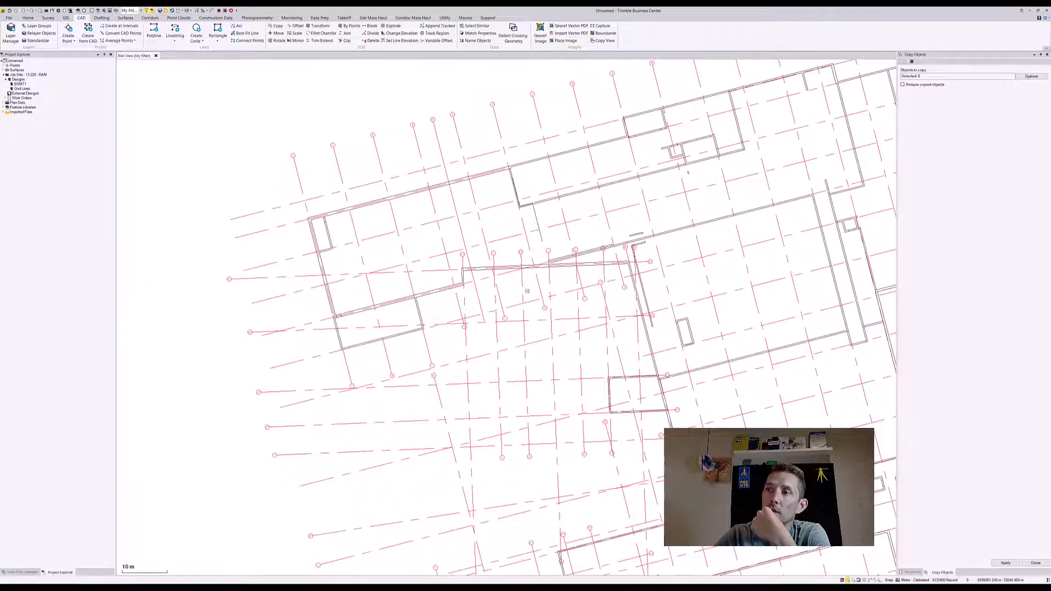
{"action": "scroll", "coordinate": [457, 305], "scroll_direction": "up", "scroll_amount": 5}
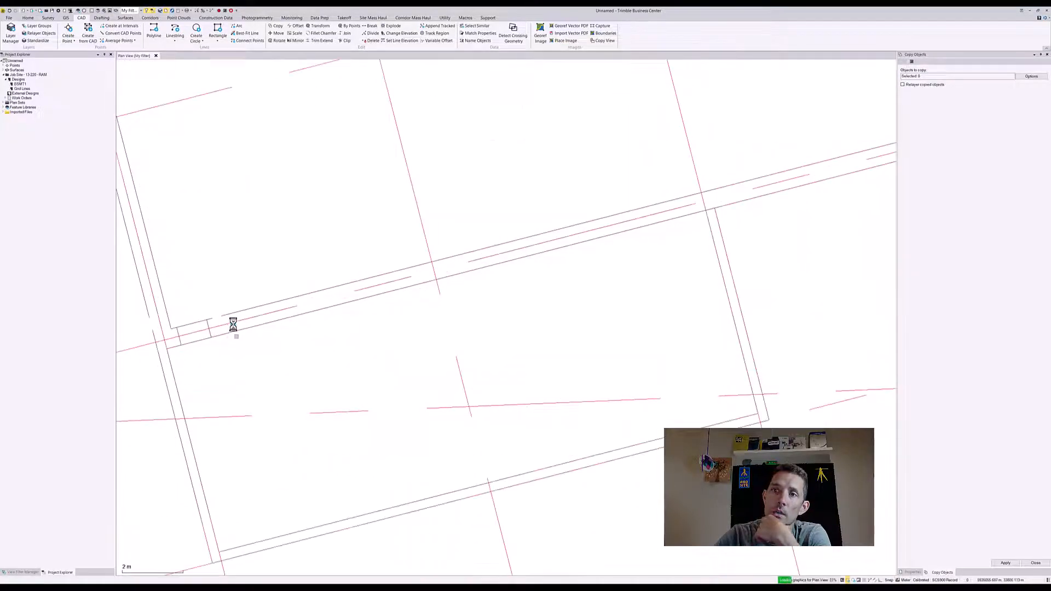
{"action": "scroll", "coordinate": [210, 324], "scroll_direction": "up", "scroll_amount": 5}
{"action": "middle_click_drag", "start_coordinate": [218, 316], "coordinate": [483, 248]}
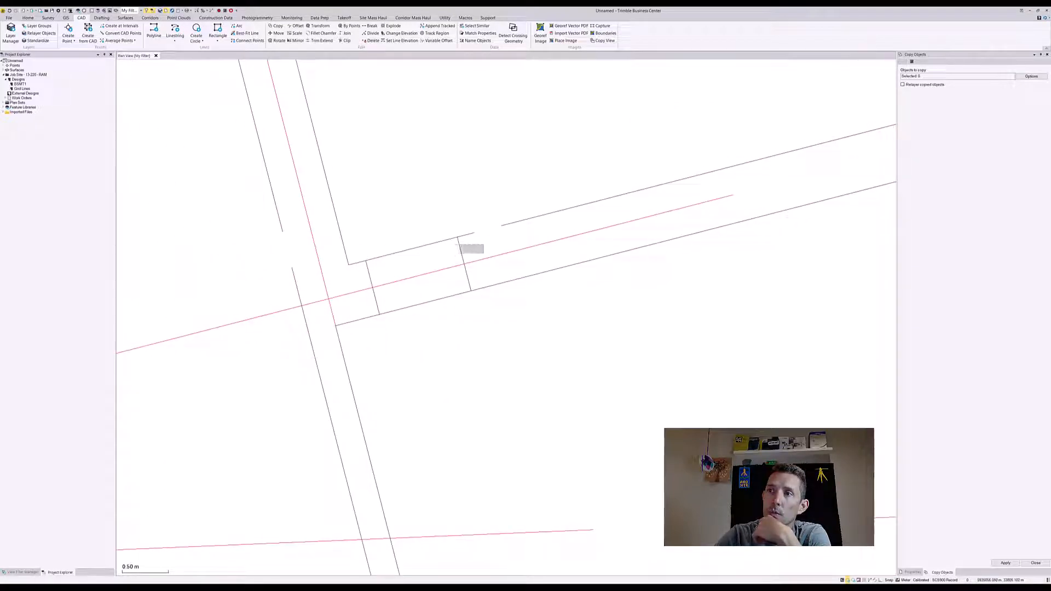
{"action": "left_click", "coordinate": [460, 249]}
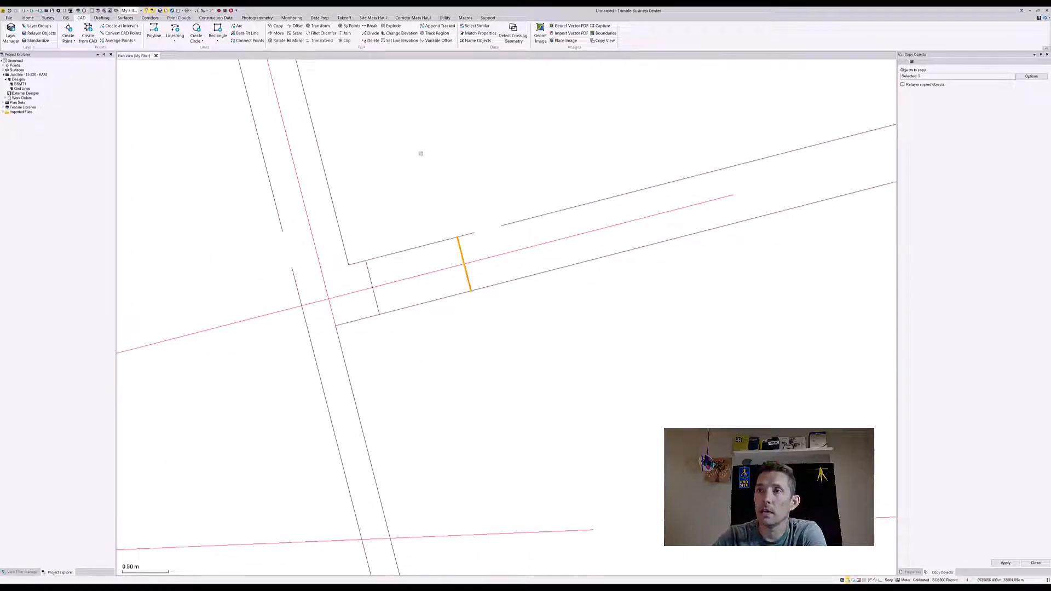
{"action": "left_click", "coordinate": [230, 13]}
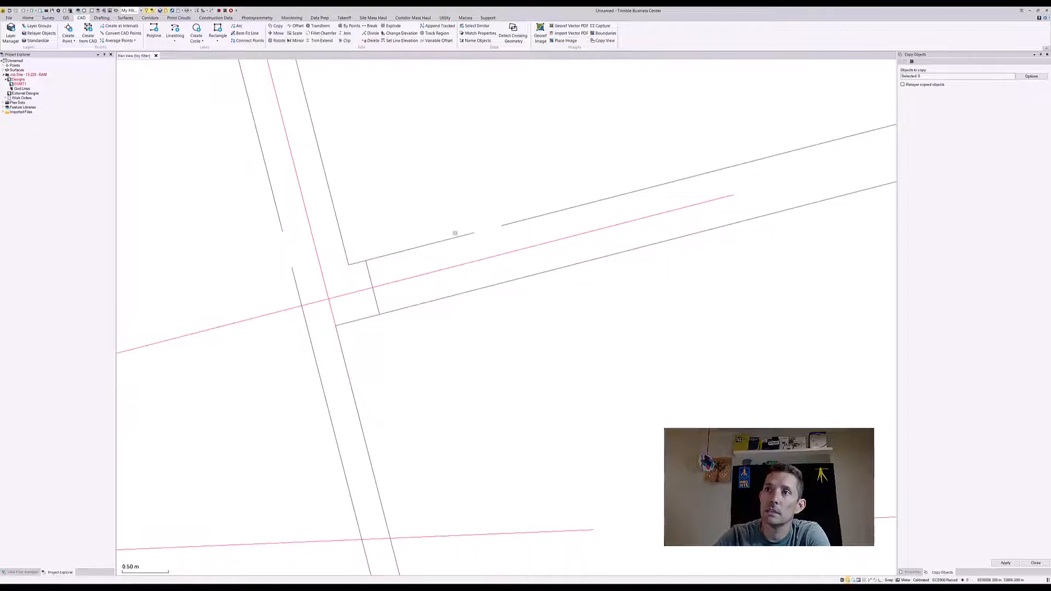
{"action": "scroll", "coordinate": [457, 252], "scroll_direction": "down", "scroll_amount": 5}
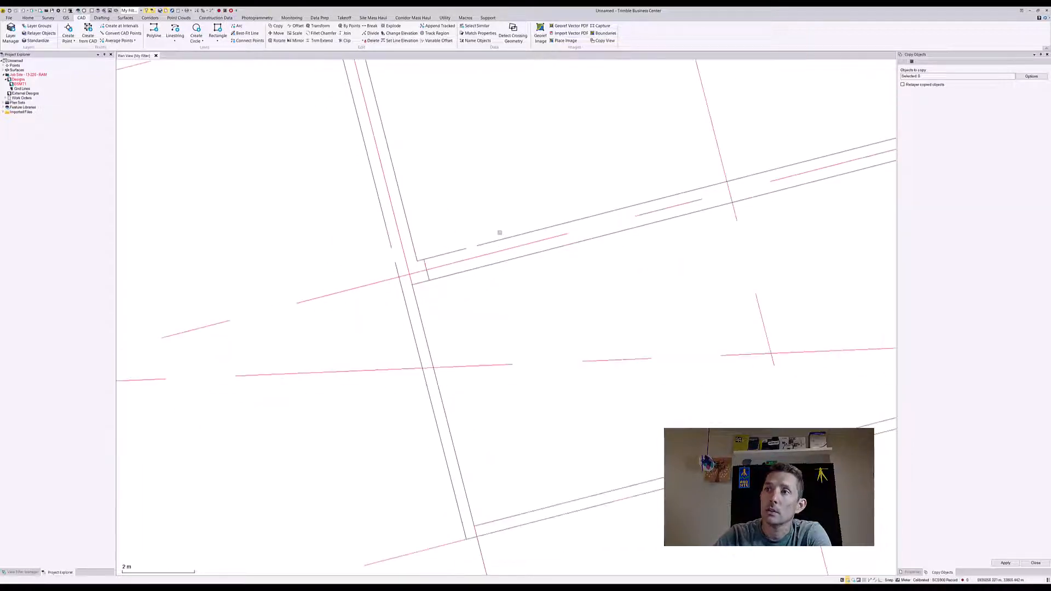
{"action": "left_click", "coordinate": [1047, 55]}
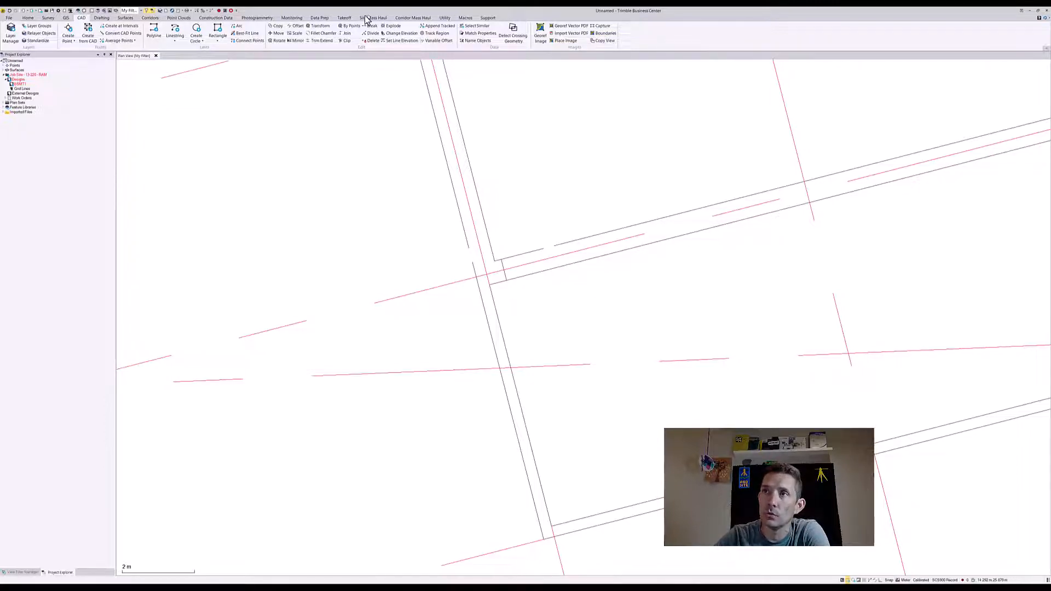
- Resolve the BSMT1 design's map conflict by using the project's design map objects, and close the design manager
{"action": "left_click", "coordinate": [212, 18]}
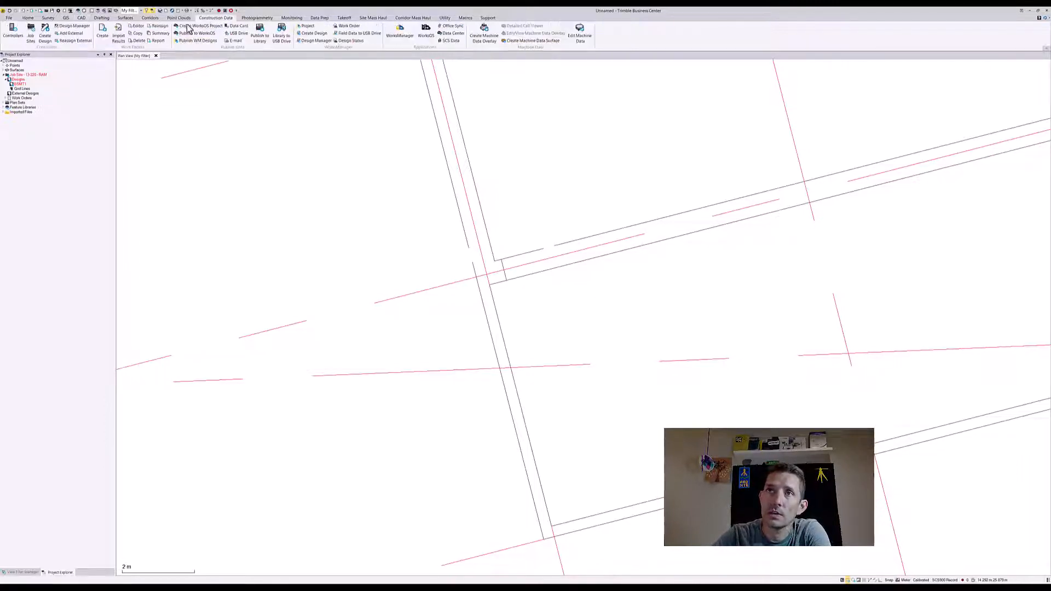
{"action": "left_click", "coordinate": [83, 28]}
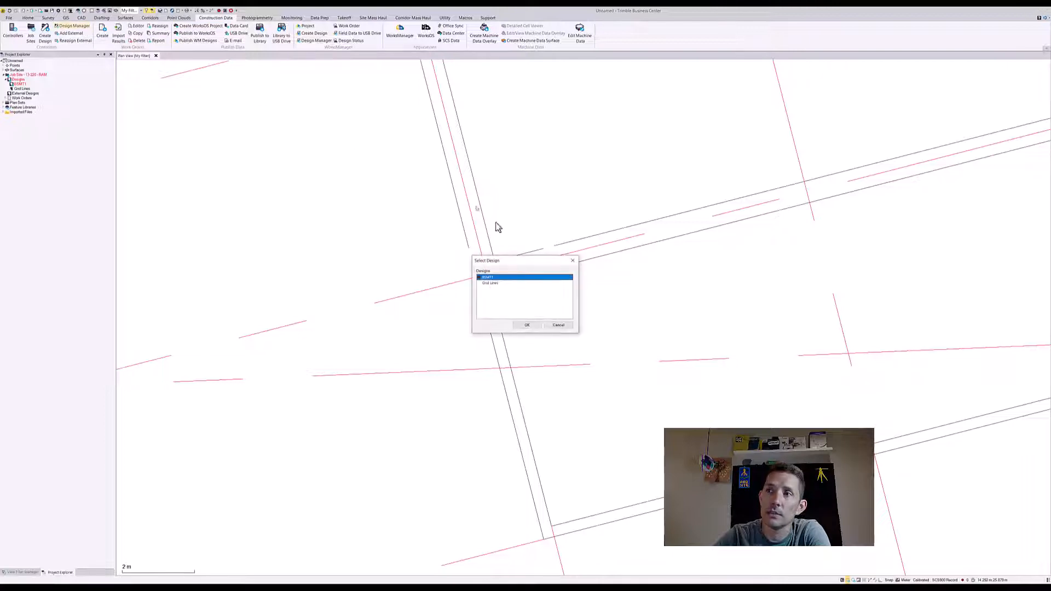
{"action": "left_click", "coordinate": [489, 284]}
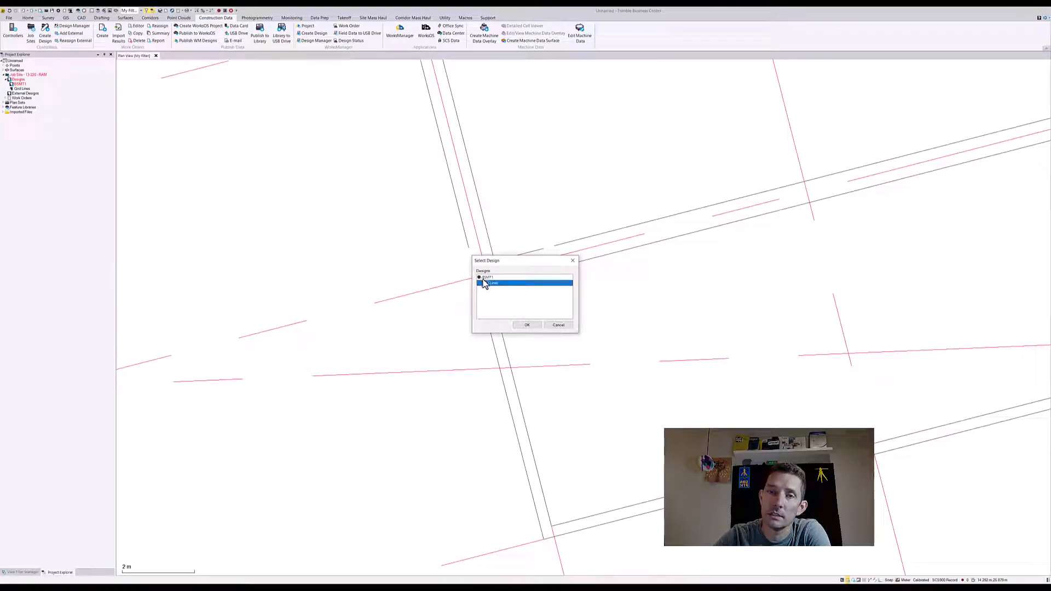
{"action": "left_click", "coordinate": [526, 325]}
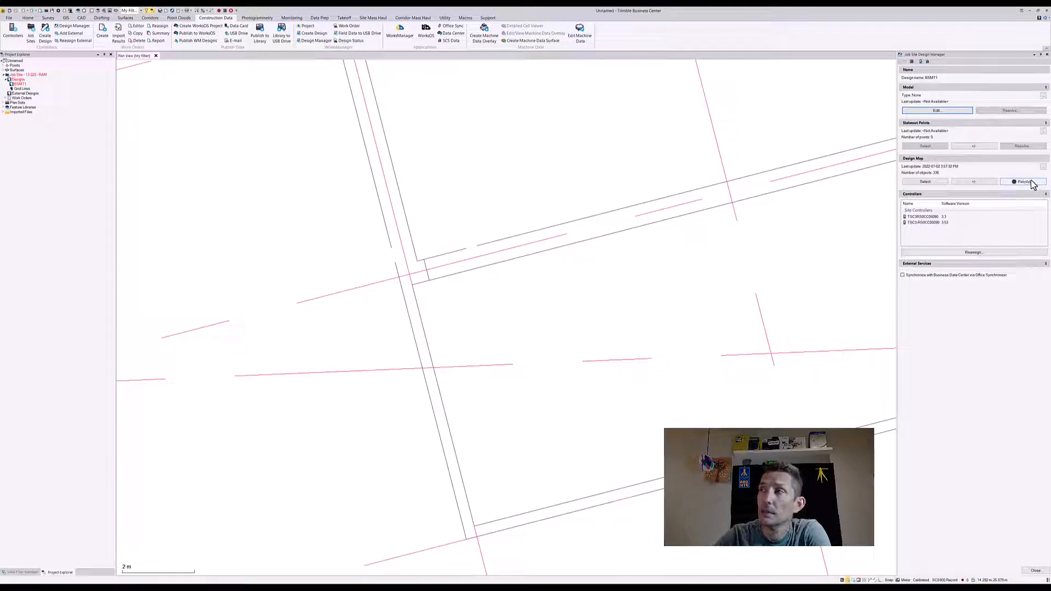
{"action": "left_click", "coordinate": [1025, 183]}
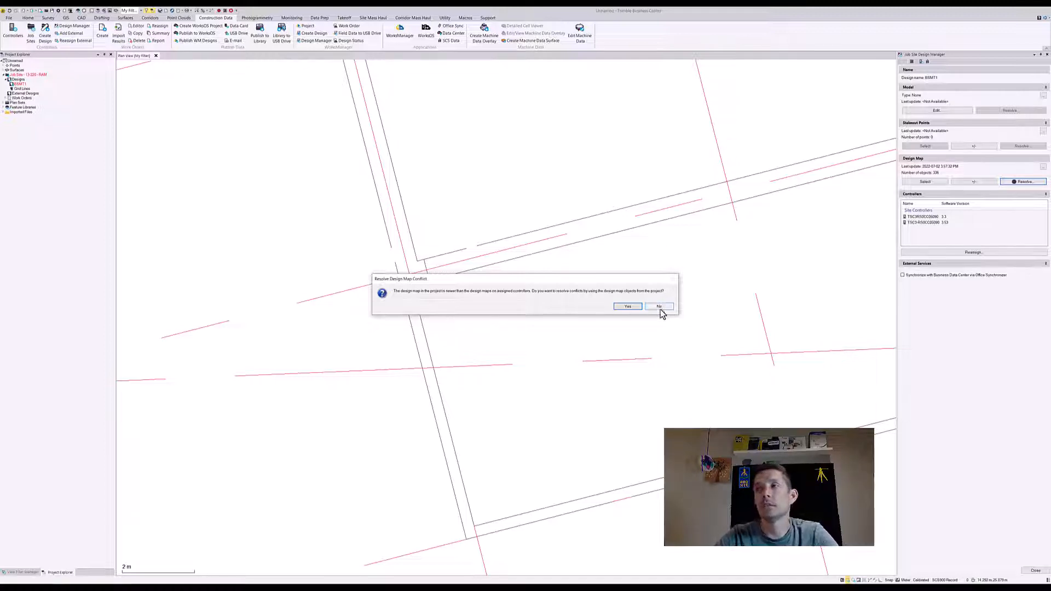
{"action": "left_click", "coordinate": [627, 307]}
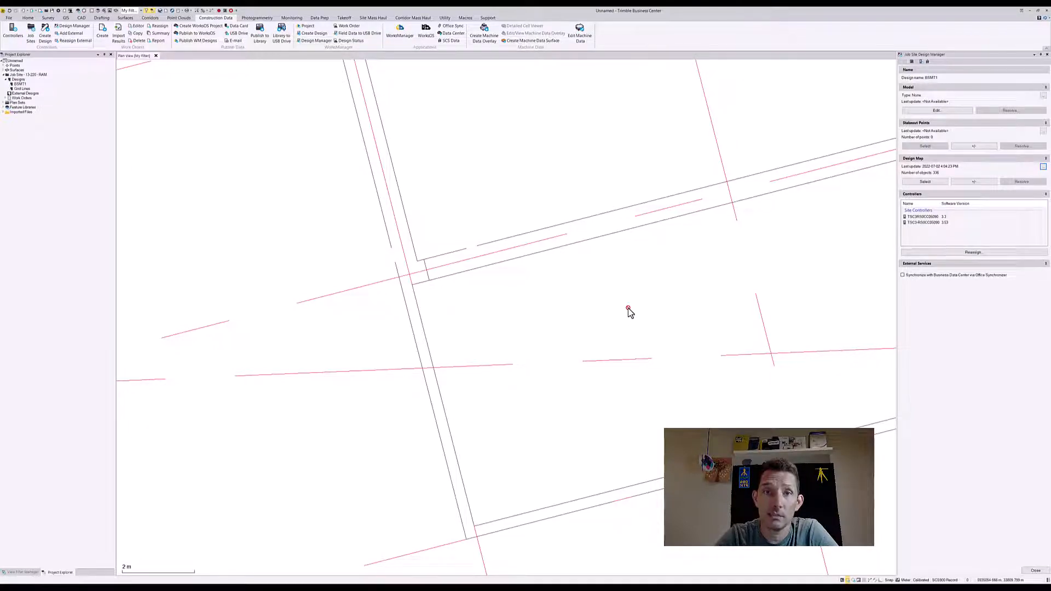
{"action": "scroll", "coordinate": [628, 307], "scroll_direction": "down", "scroll_amount": 5}
{"action": "scroll", "coordinate": [569, 283], "scroll_direction": "down", "scroll_amount": 1}
{"action": "middle_click_drag", "start_coordinate": [516, 244], "coordinate": [359, 386]}
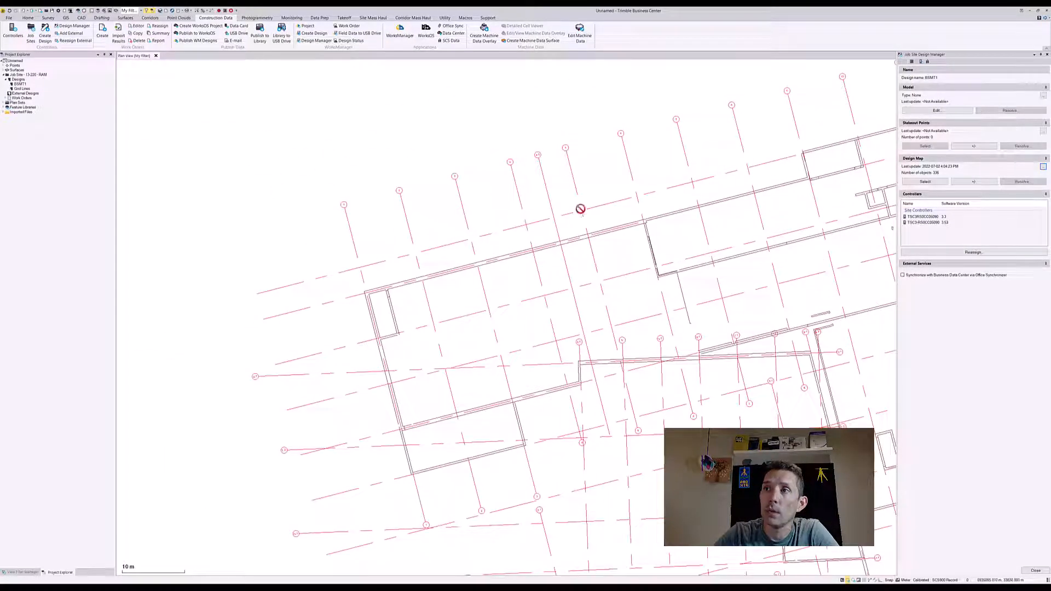
{"action": "left_click", "coordinate": [1047, 54]}
- Add grid line 4.5 and its bubble to the Grid Lines design map, overwriting the map files on the assigned controllers
{"action": "left_click", "coordinate": [76, 29]}
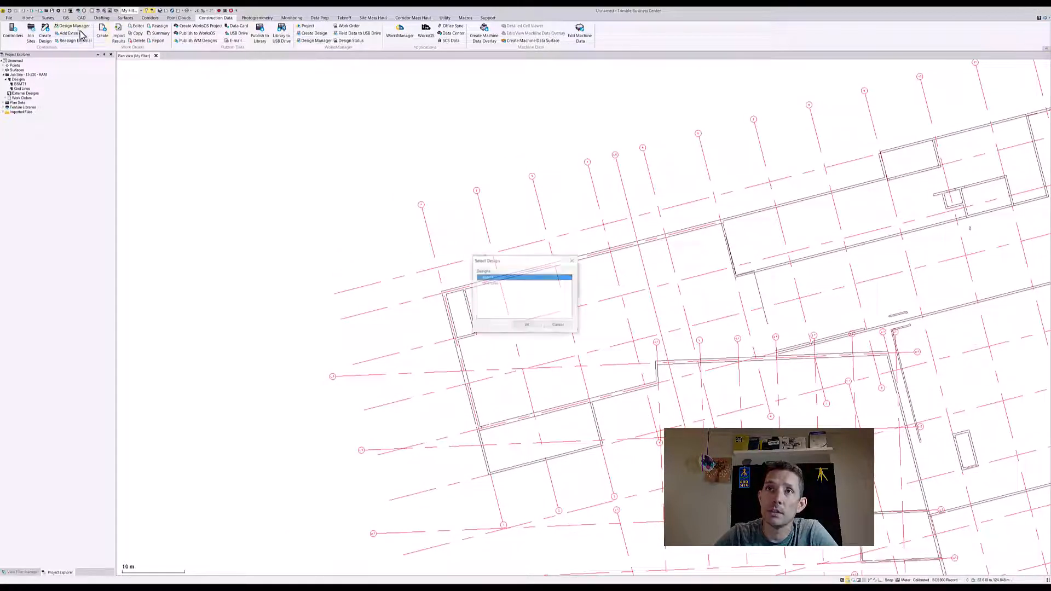
{"action": "left_click", "coordinate": [498, 283]}
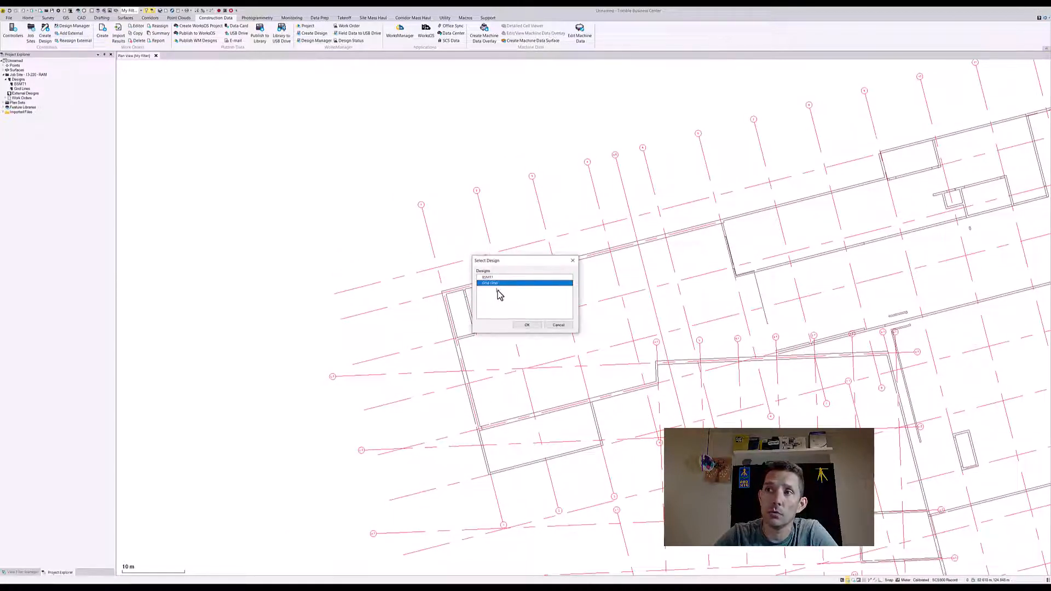
{"action": "left_click", "coordinate": [527, 325]}
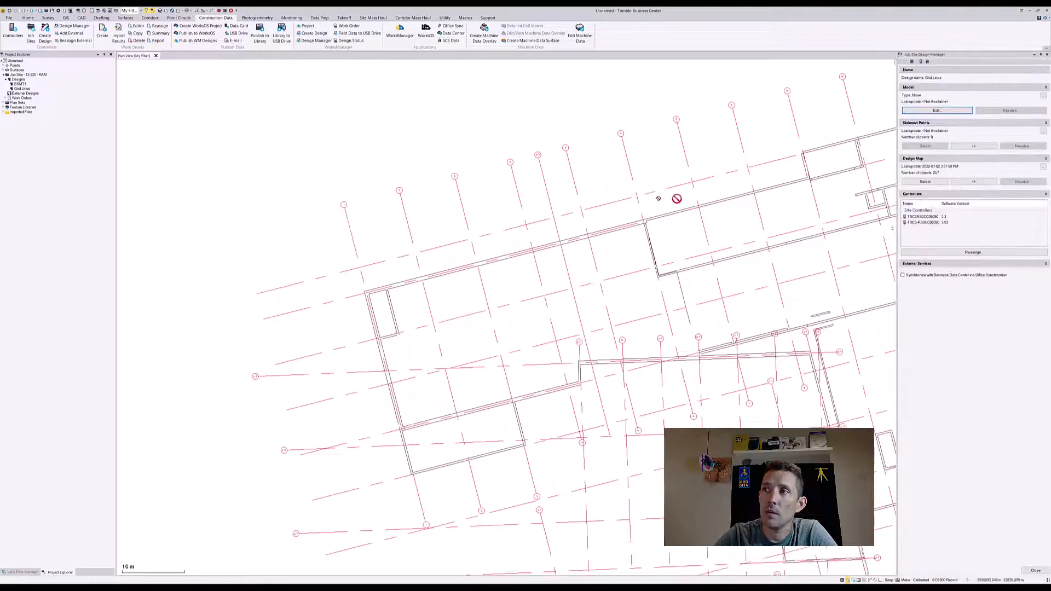
{"action": "left_click", "coordinate": [976, 181]}
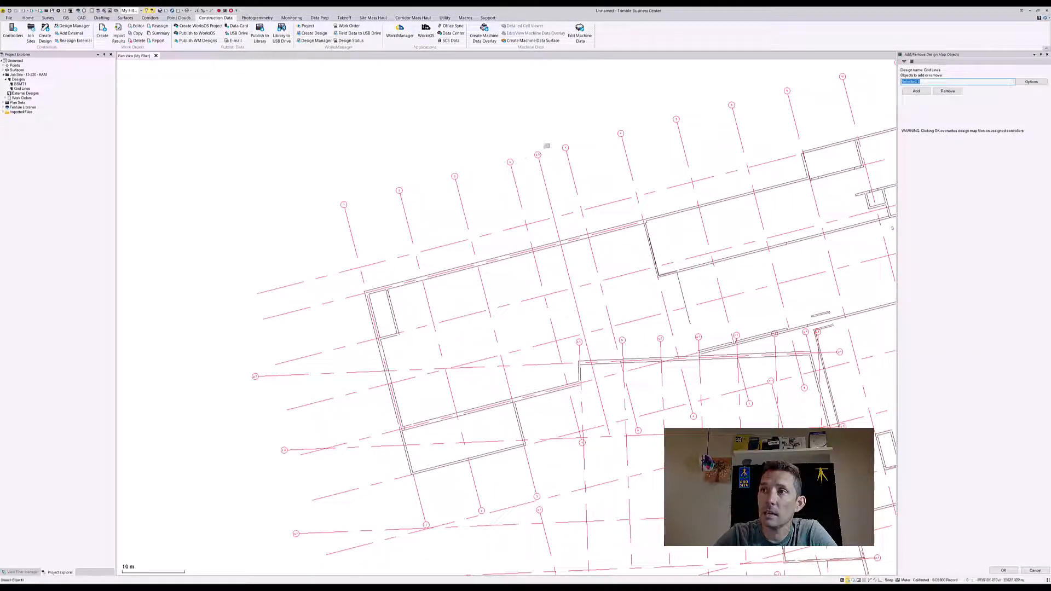
{"action": "left_click", "coordinate": [538, 160]}
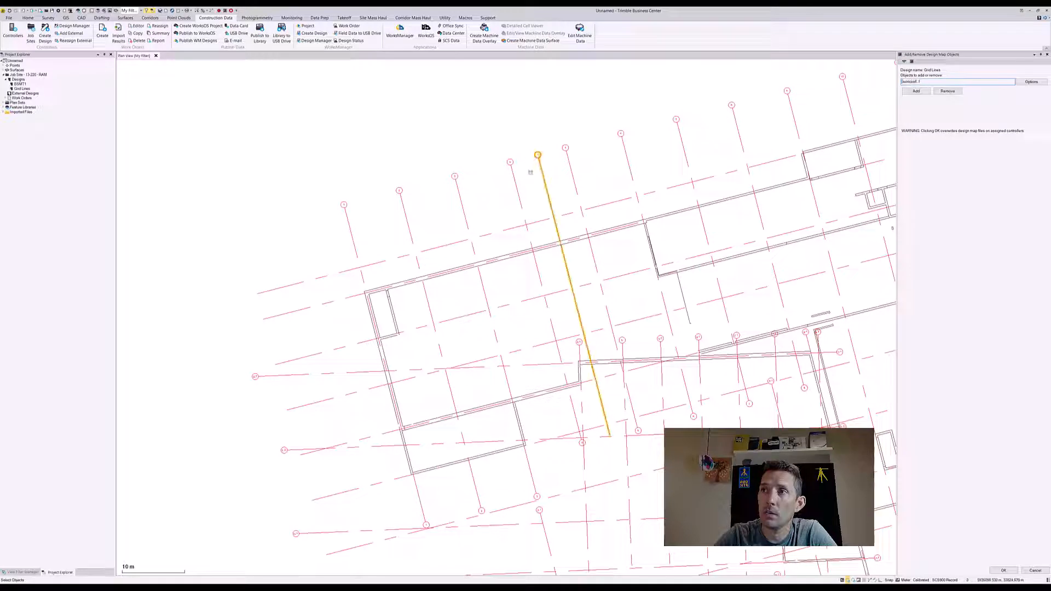
{"action": "left_click", "coordinate": [916, 92]}
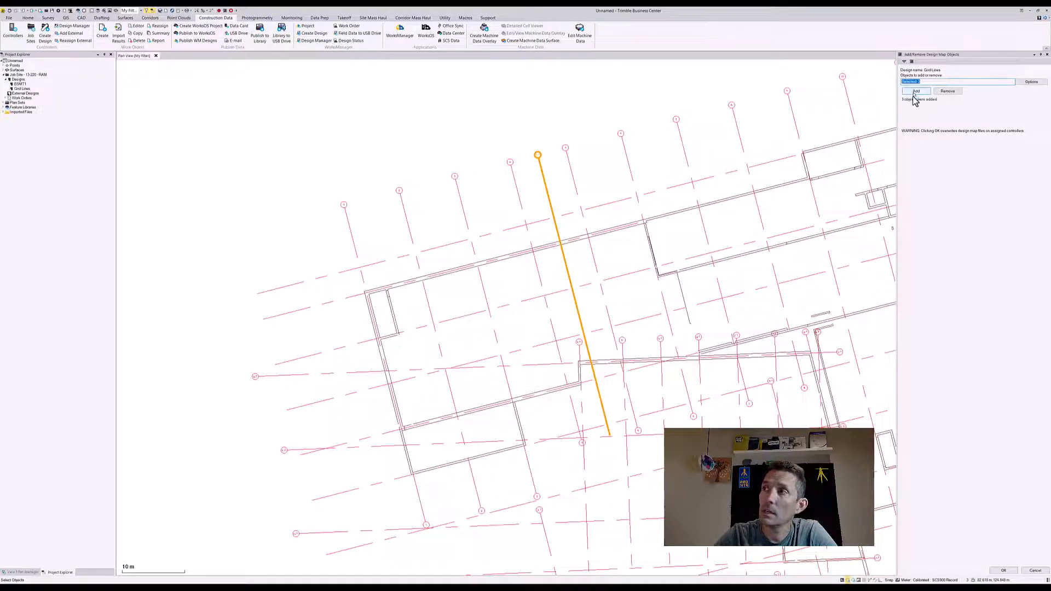
{"action": "left_click", "coordinate": [1004, 572]}
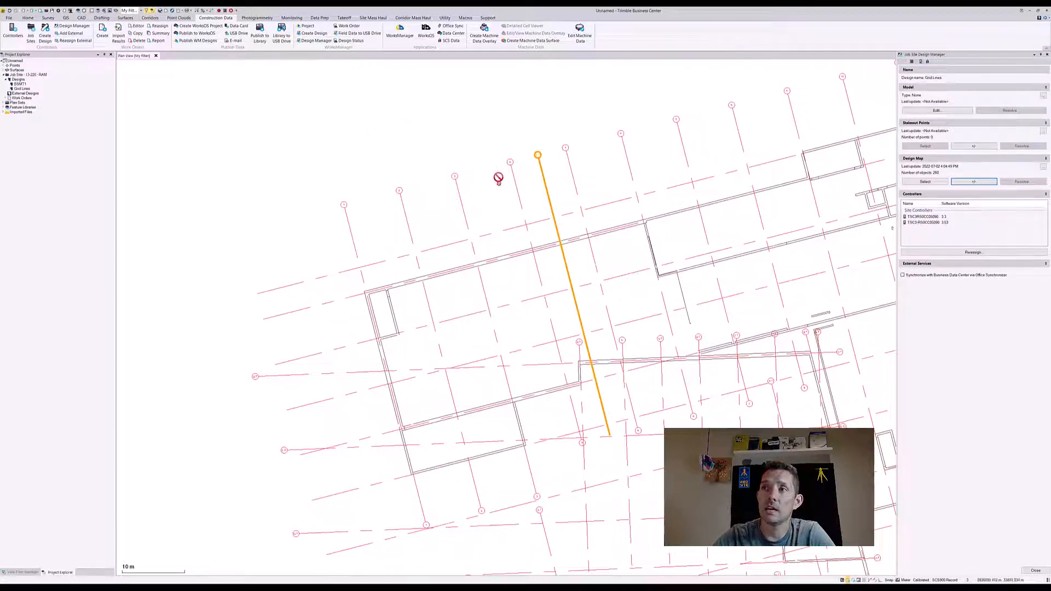
{"action": "key", "text": "Escape"}
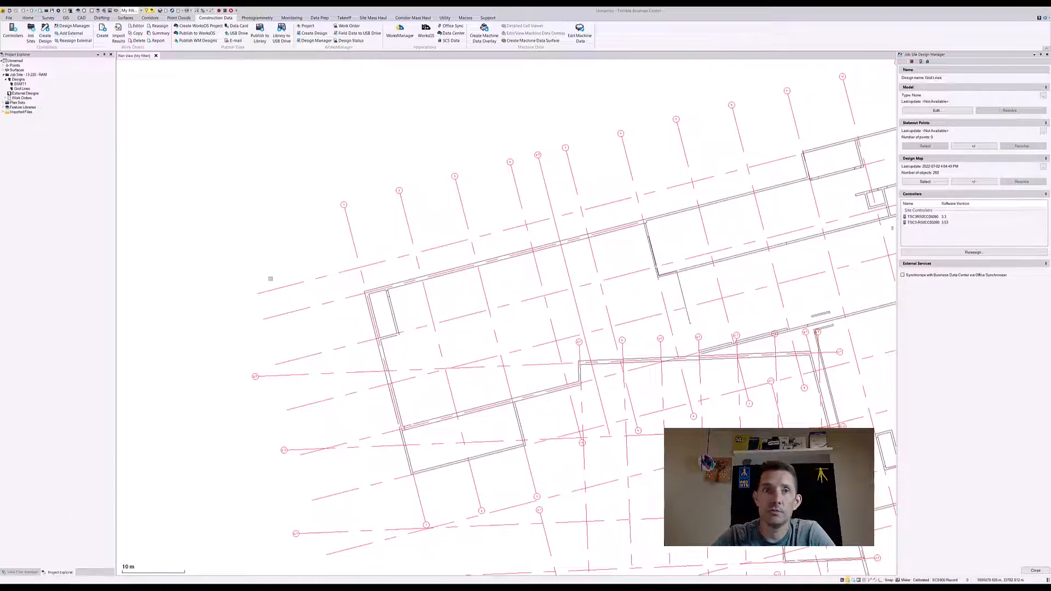
- Switch to File Explorer and open the Trimble Synchronizer Data folder on the data 01 (D:) drive
{"action": "key", "text": "super+e"}
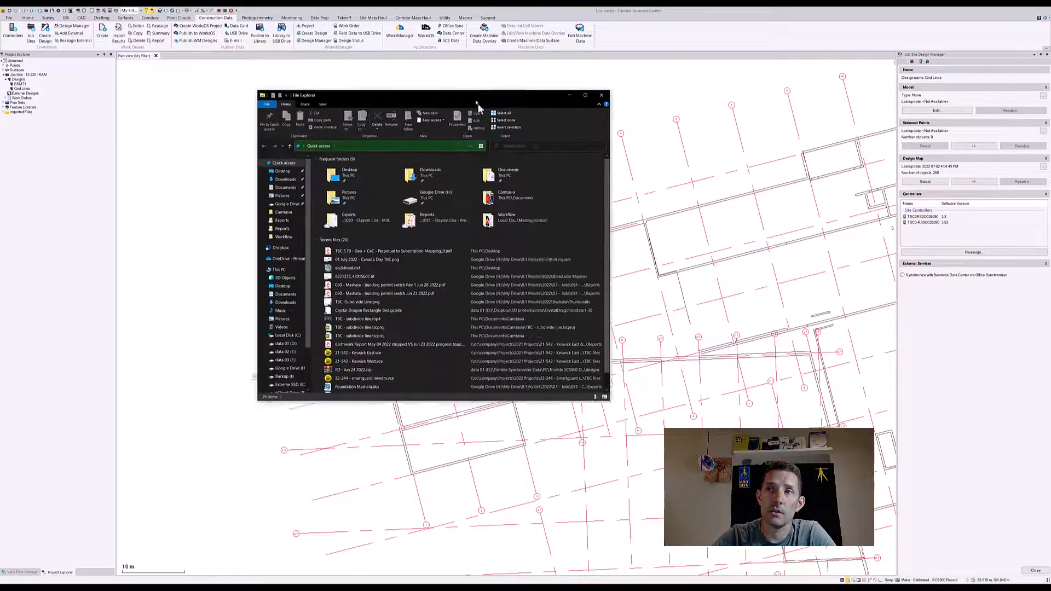
{"action": "left_click_drag", "start_coordinate": [478, 104], "coordinate": [535, 148]}
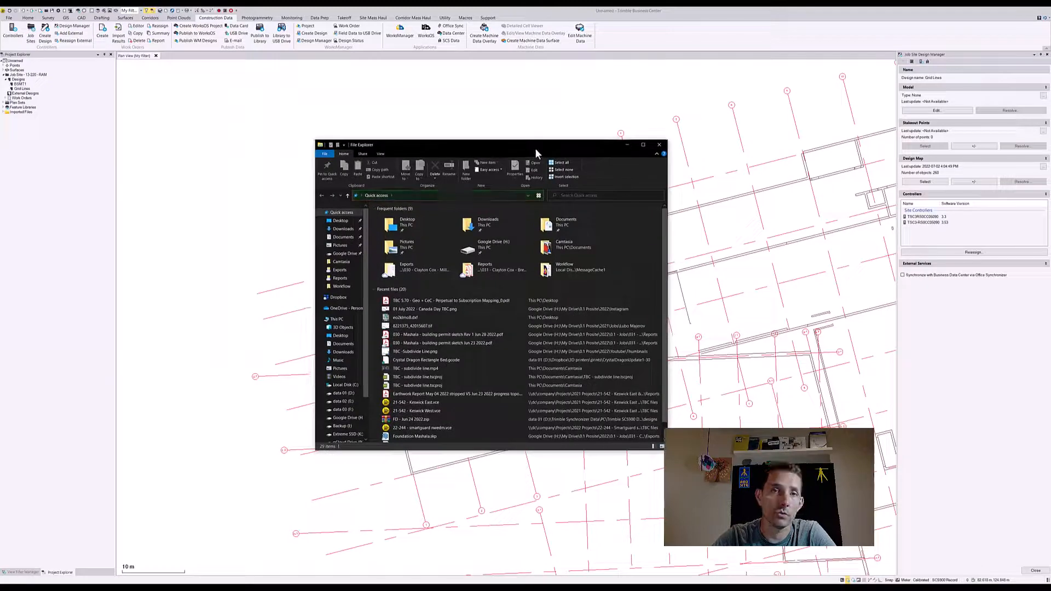
{"action": "left_click", "coordinate": [344, 393]}
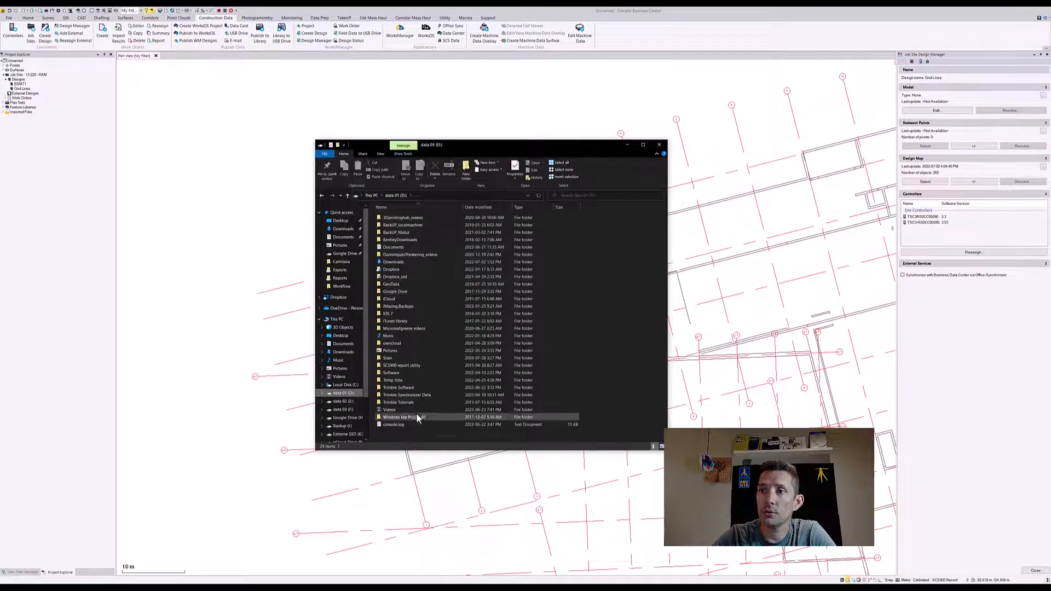
{"action": "double_click", "coordinate": [416, 396]}
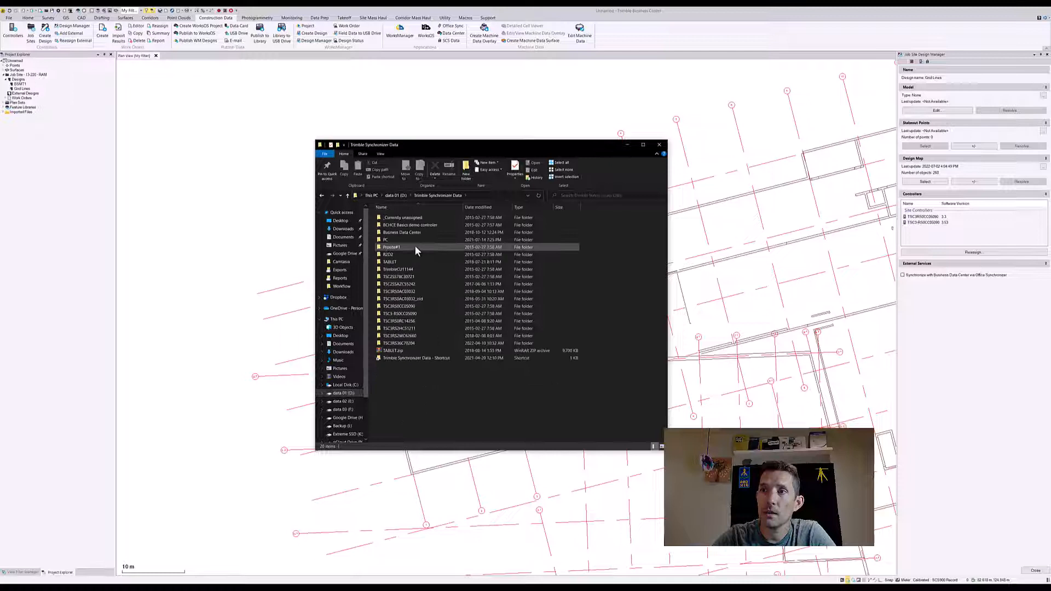
{"action": "left_click", "coordinate": [414, 293]}
{"action": "double_click", "coordinate": [414, 291]}
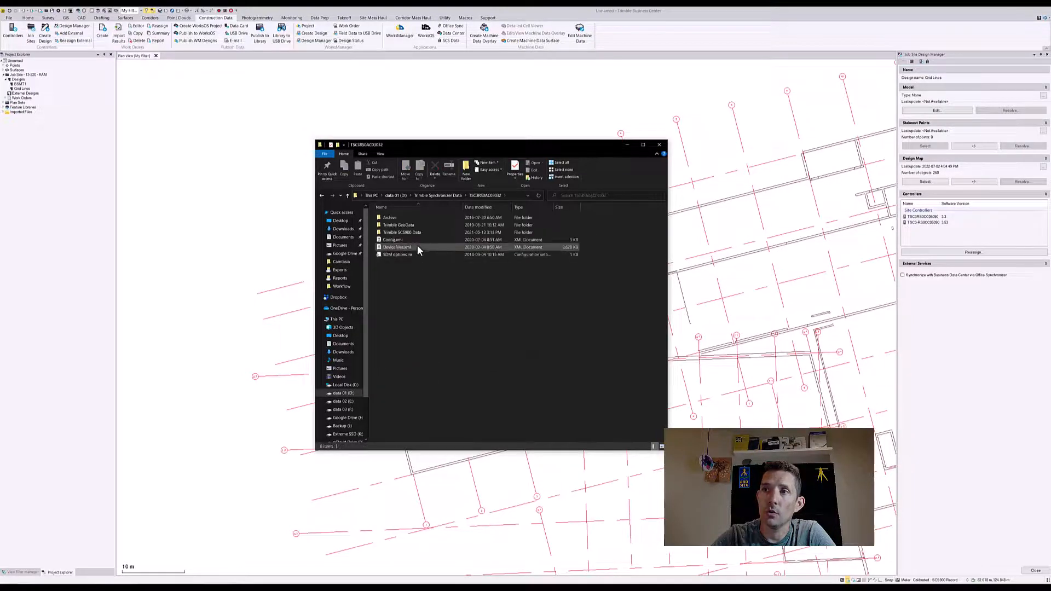
{"action": "double_click", "coordinate": [415, 228]}
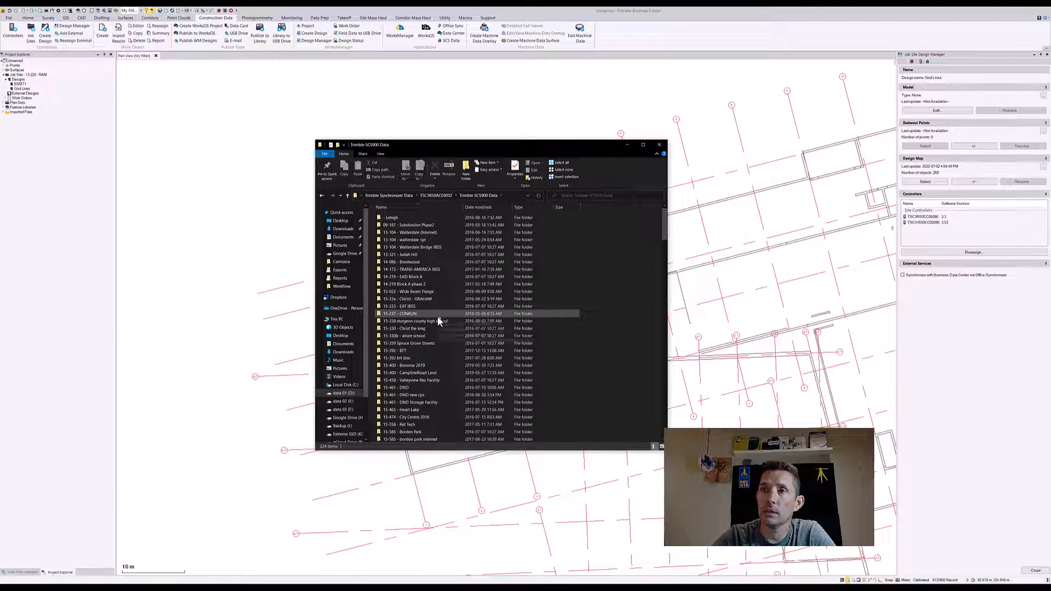
{"action": "scroll", "coordinate": [435, 328], "scroll_direction": "down", "scroll_amount": 5}
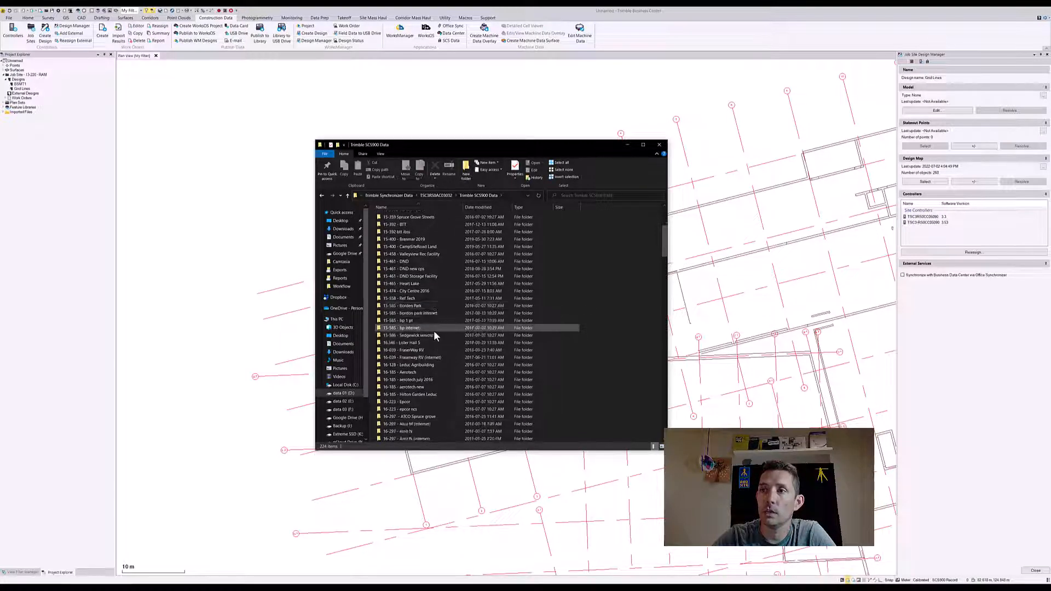
{"action": "scroll", "coordinate": [434, 334], "scroll_direction": "up", "scroll_amount": 5}
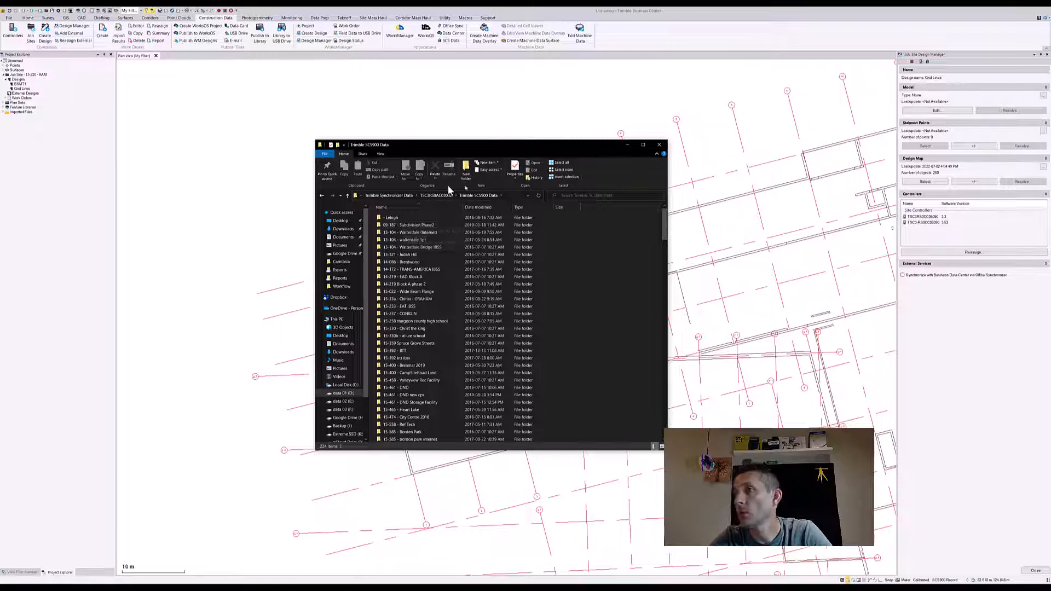
{"action": "left_click", "coordinate": [392, 195]}
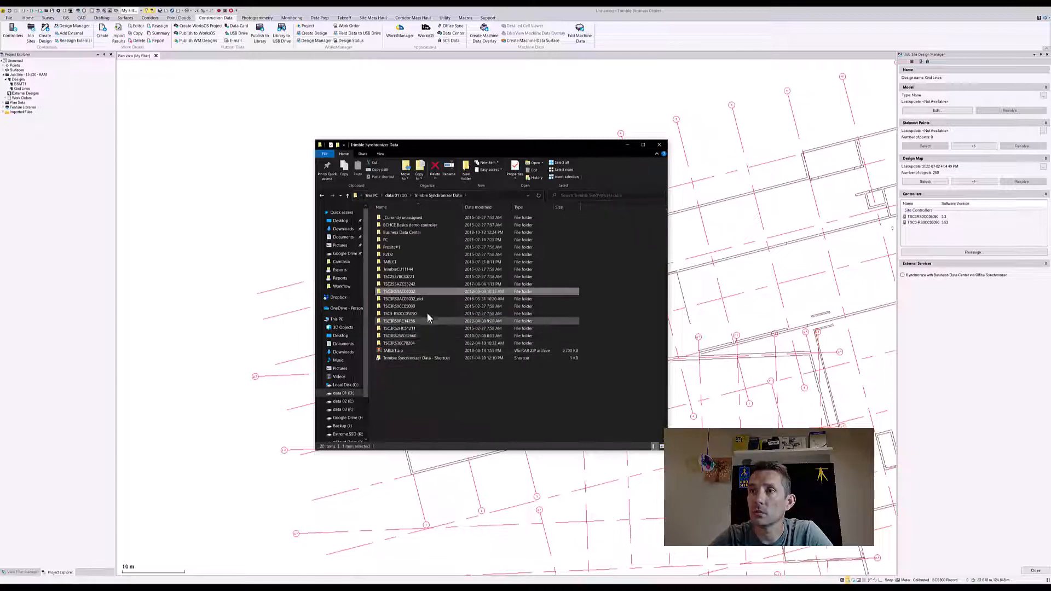
- Open BSMT1 - DesignMap.dxf from the 13-220 - RAM designs in the assigned controller's folder, switching to DWG TrueView
{"action": "left_click", "coordinate": [421, 314]}
{"action": "double_click", "coordinate": [421, 313]}
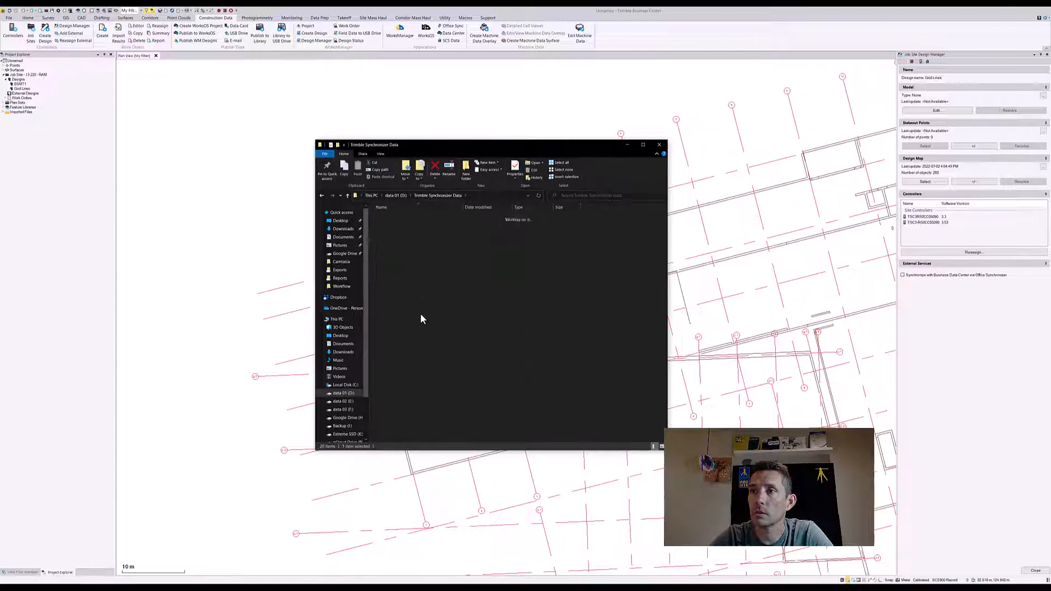
{"action": "double_click", "coordinate": [414, 232]}
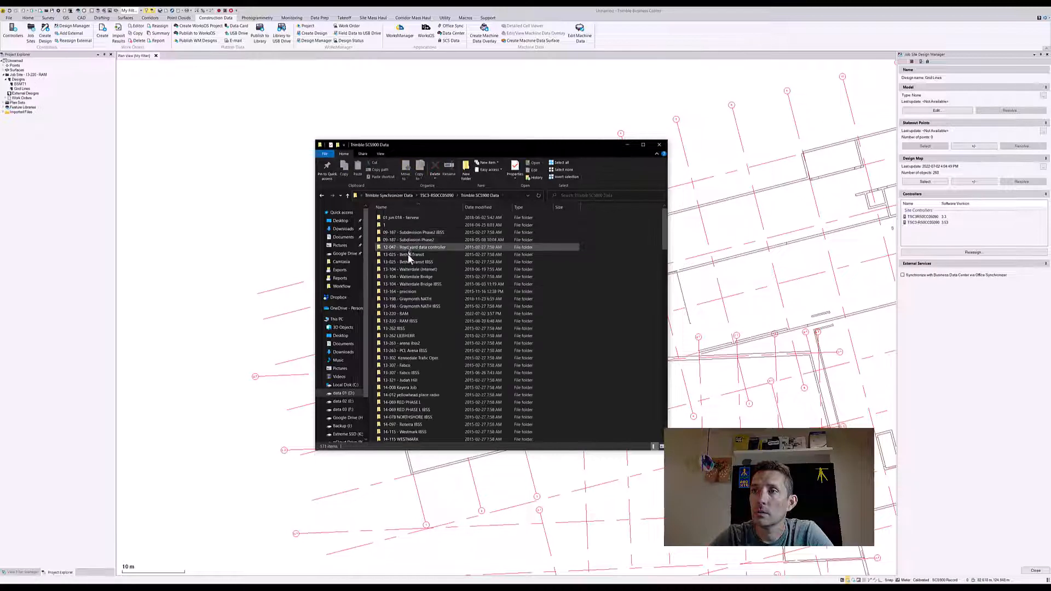
{"action": "double_click", "coordinate": [405, 314]}
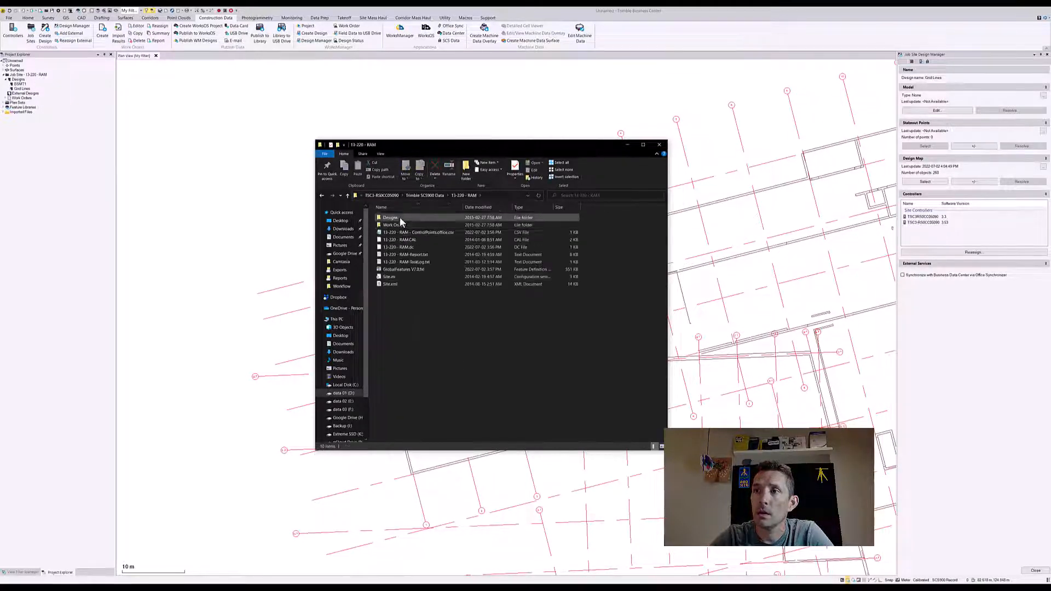
{"action": "double_click", "coordinate": [399, 217]}
{"action": "double_click", "coordinate": [398, 220]}
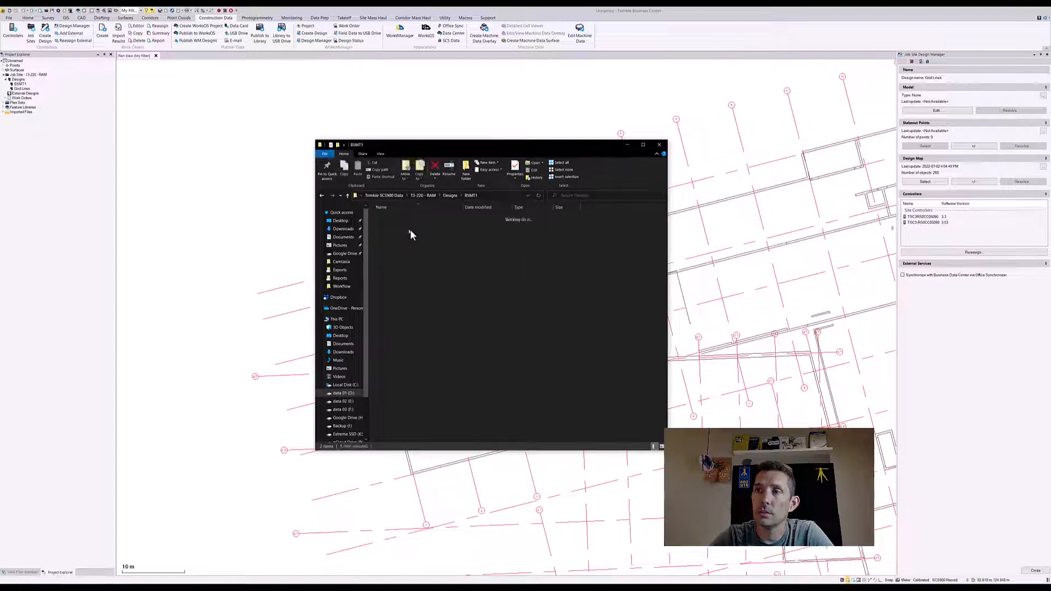
{"action": "left_click", "coordinate": [411, 218]}
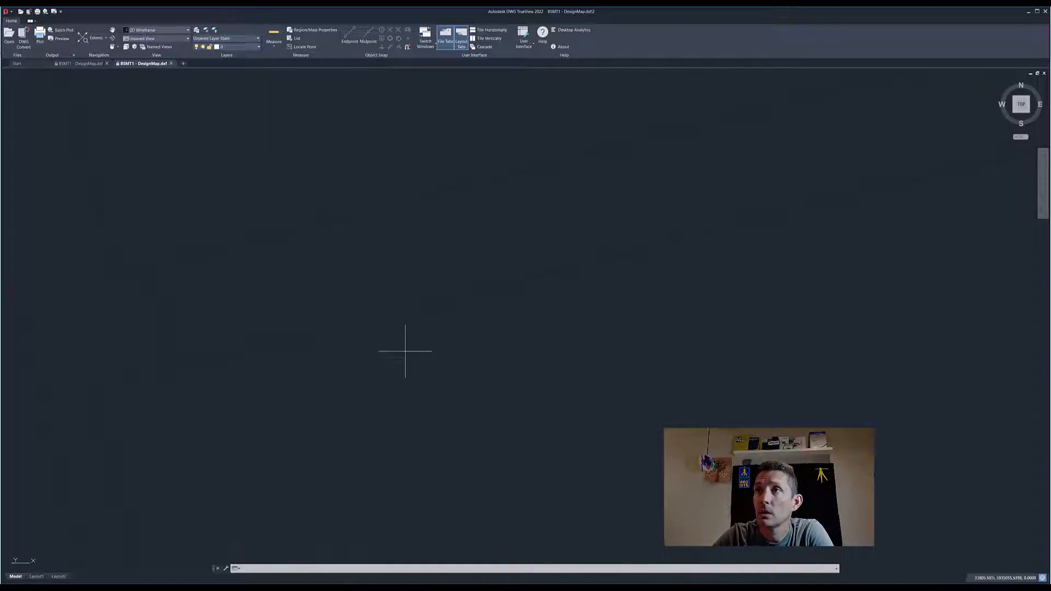
- Examine the edited wall corner on Layout1 of the BSMT1 design map
{"action": "left_click", "coordinate": [36, 577]}
{"action": "scroll", "coordinate": [378, 307], "scroll_direction": "up", "scroll_amount": 10}
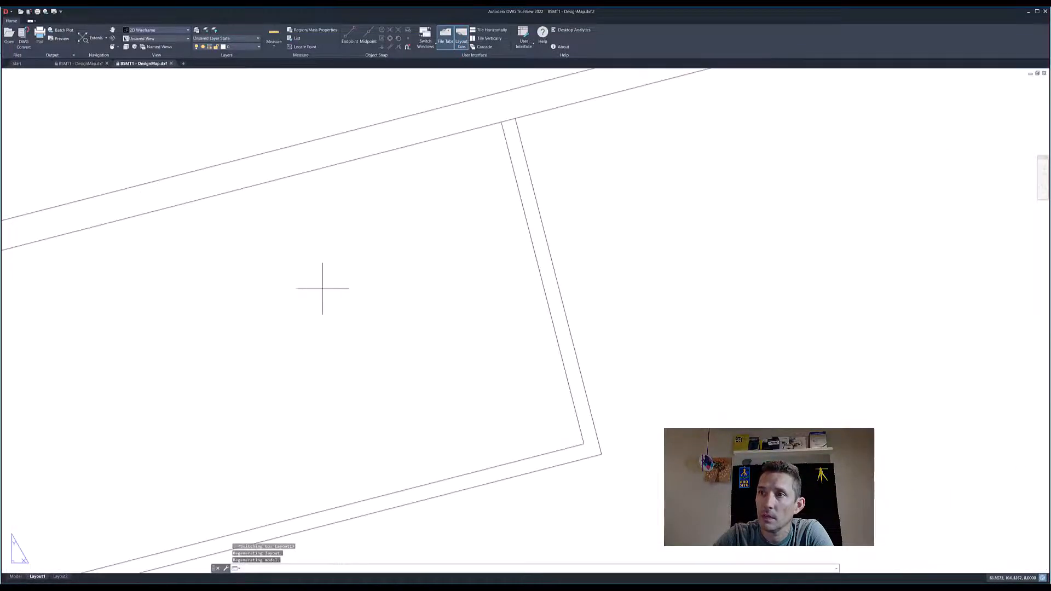
{"action": "middle_click_drag", "start_coordinate": [300, 290], "coordinate": [925, 282]}
{"action": "scroll", "coordinate": [366, 288], "scroll_direction": "up", "scroll_amount": 5}
{"action": "middle_click_drag", "start_coordinate": [224, 283], "coordinate": [450, 223]}
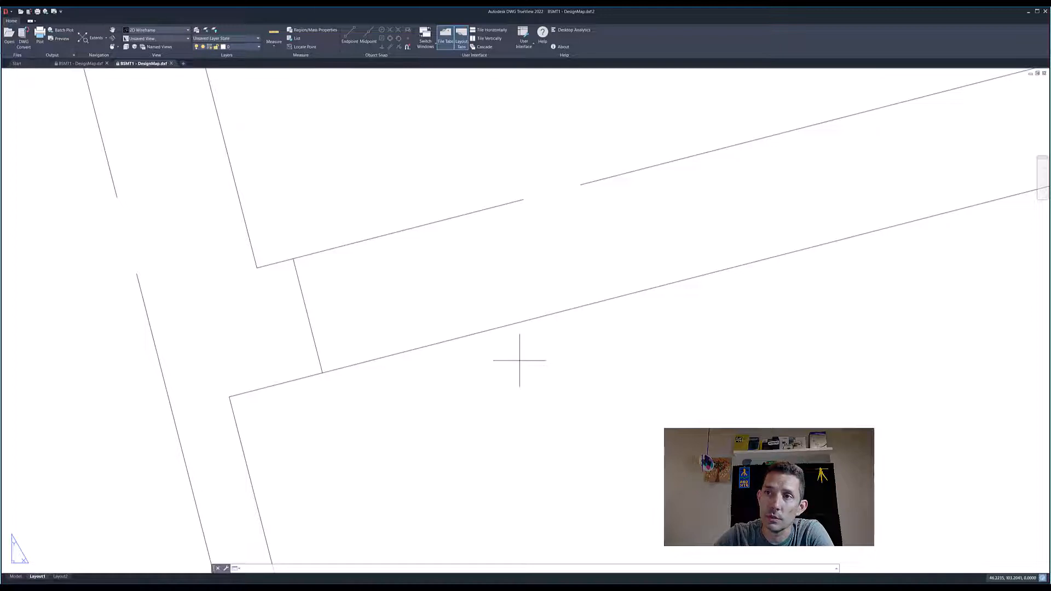
{"action": "scroll", "coordinate": [435, 239], "scroll_direction": "down", "scroll_amount": 5}
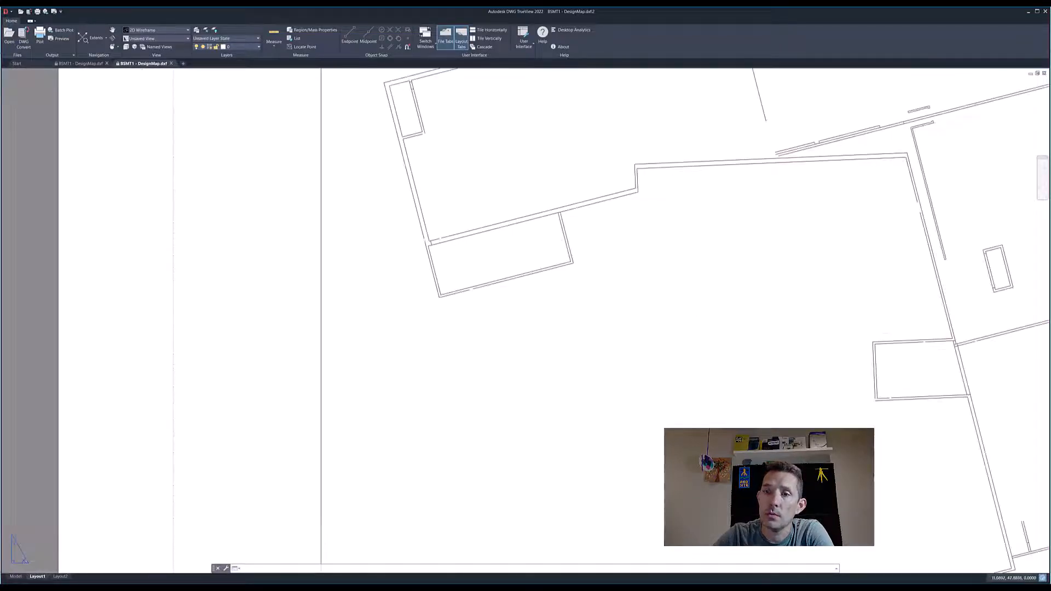
- Open Grid Lines - DesignMap.dxf from the same job's designs in File Explorer and examine grid line 4.5 and its bubble
{"action": "key", "text": "alt+Tab"}
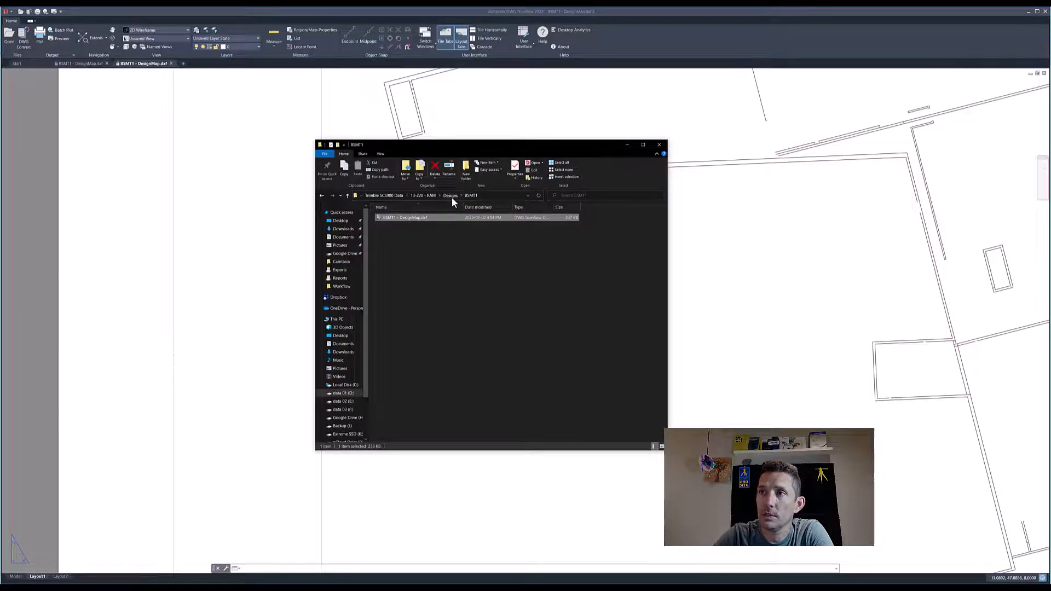
{"action": "left_click", "coordinate": [451, 196]}
{"action": "left_click", "coordinate": [398, 224]}
{"action": "double_click", "coordinate": [397, 224]}
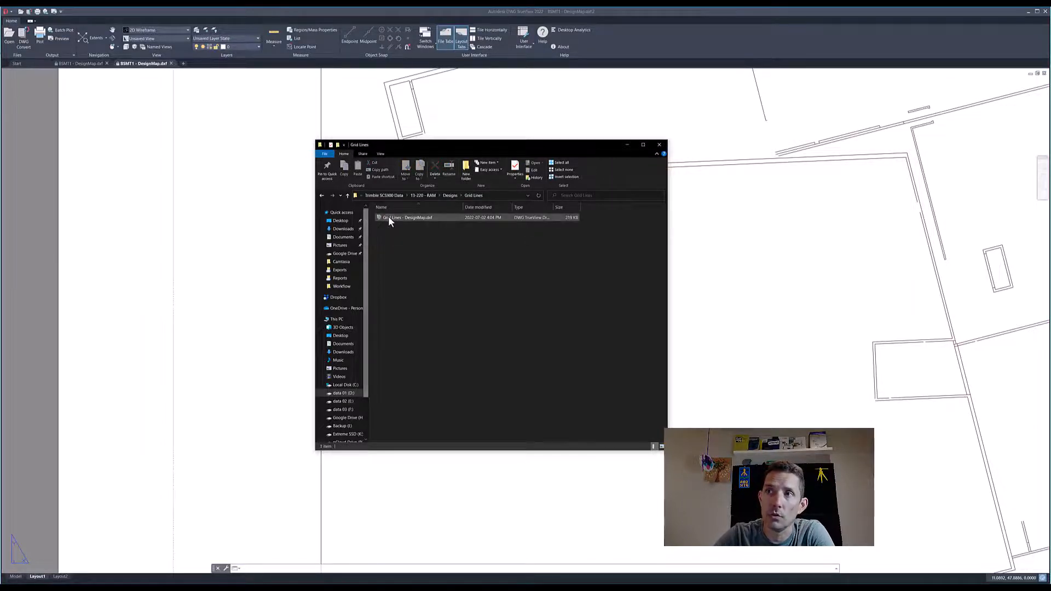
{"action": "double_click", "coordinate": [389, 216]}
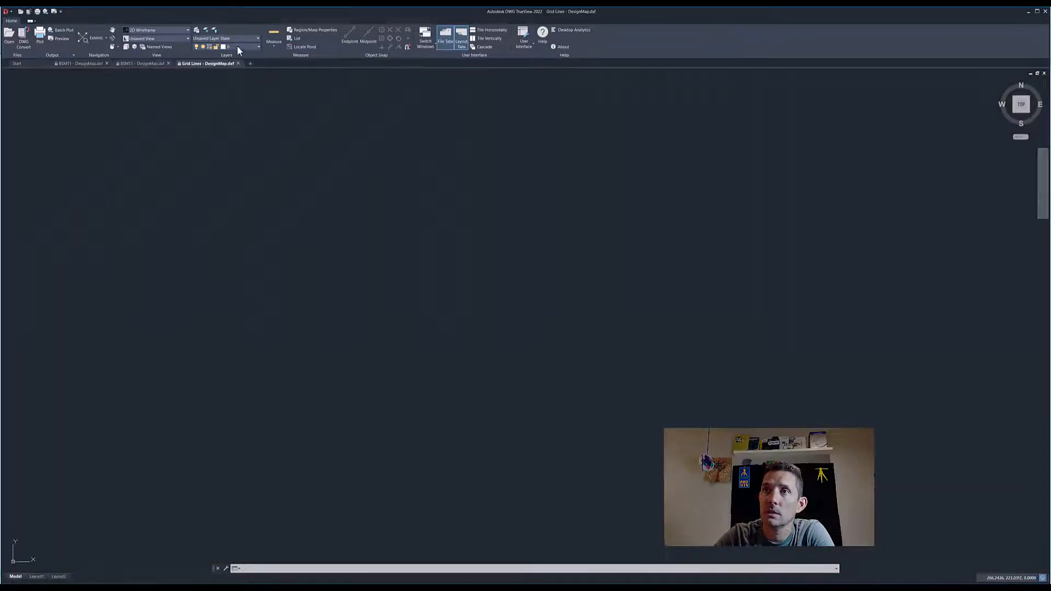
{"action": "left_click", "coordinate": [89, 40]}
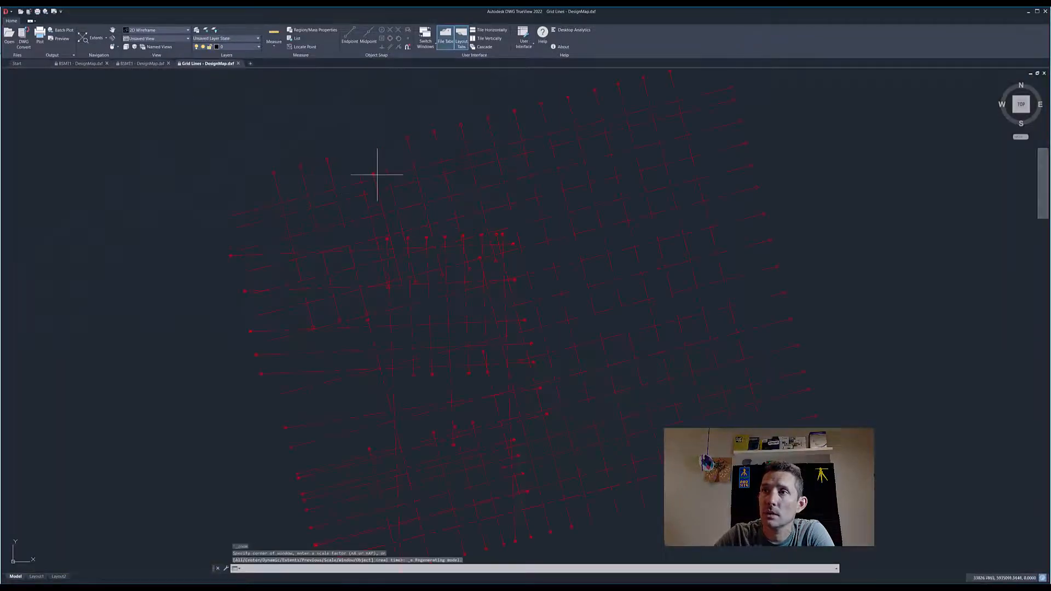
{"action": "scroll", "coordinate": [377, 175], "scroll_direction": "up", "scroll_amount": 6}
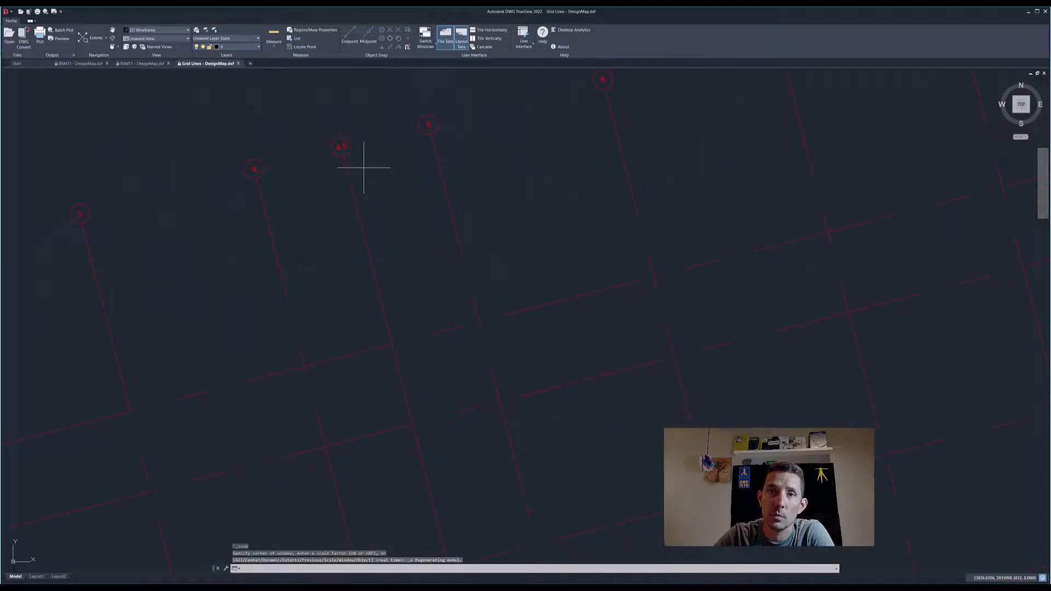